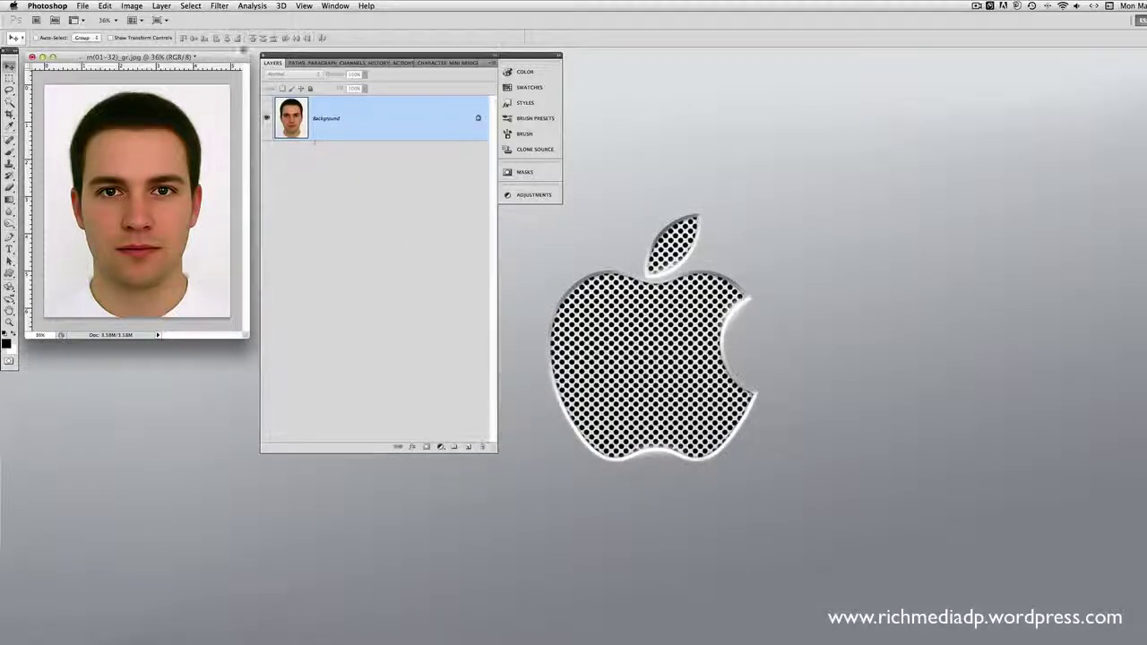
Open the portrait in the Liquify filter and choose the Forward Warp tool
{"action": "left_click", "coordinate": [220, 6]}
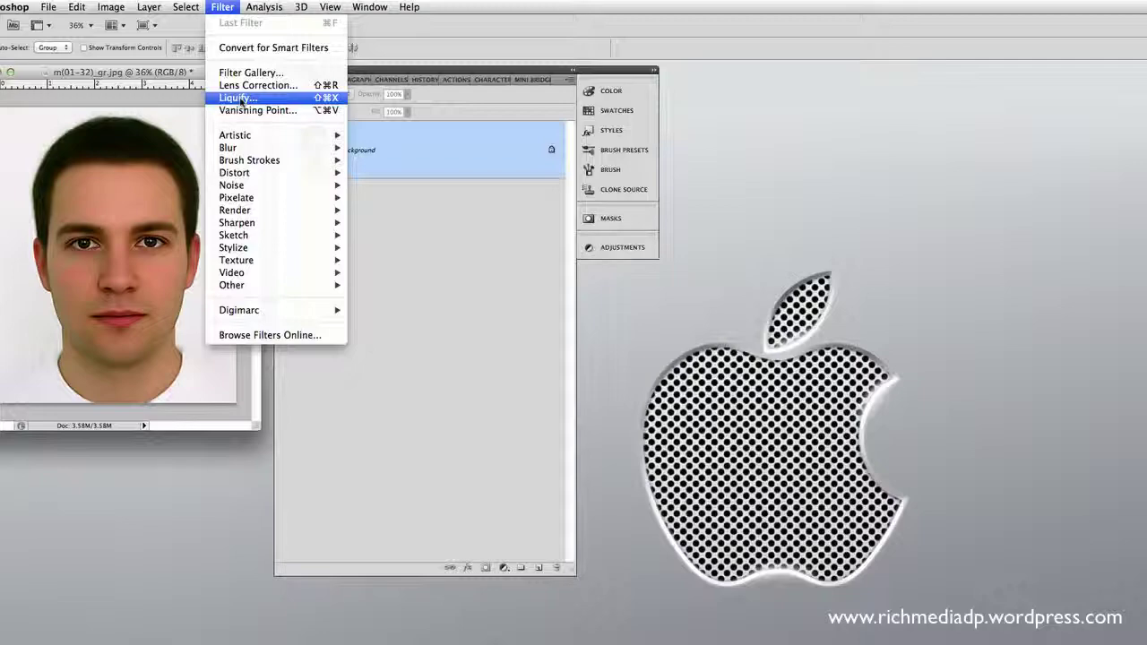
{"action": "left_click", "coordinate": [240, 100]}
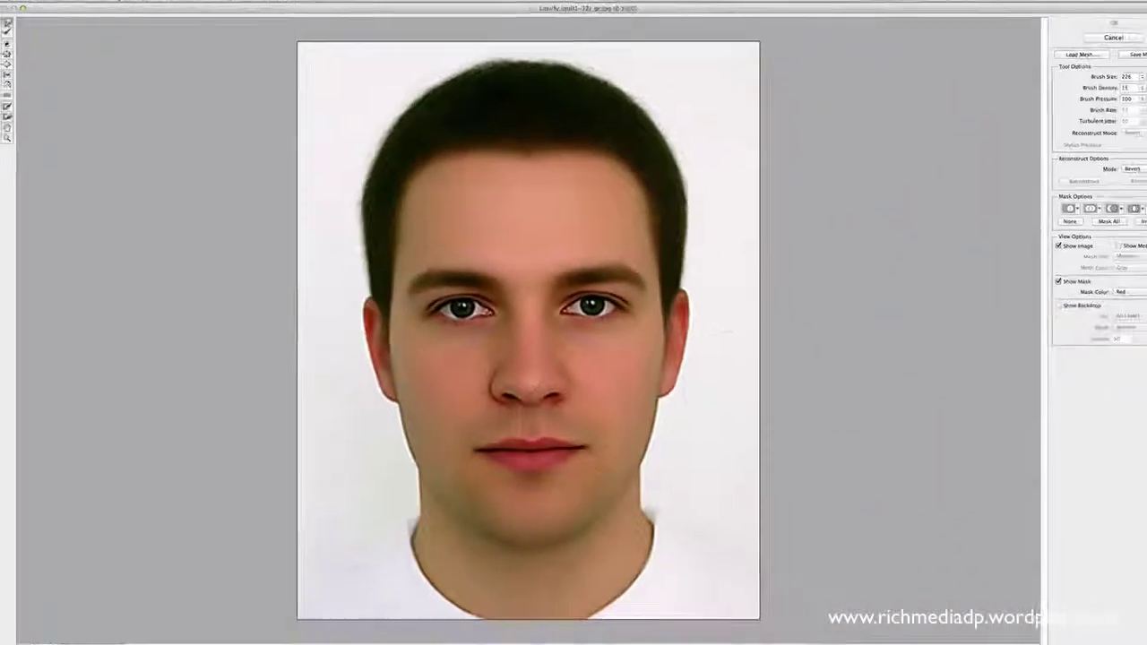
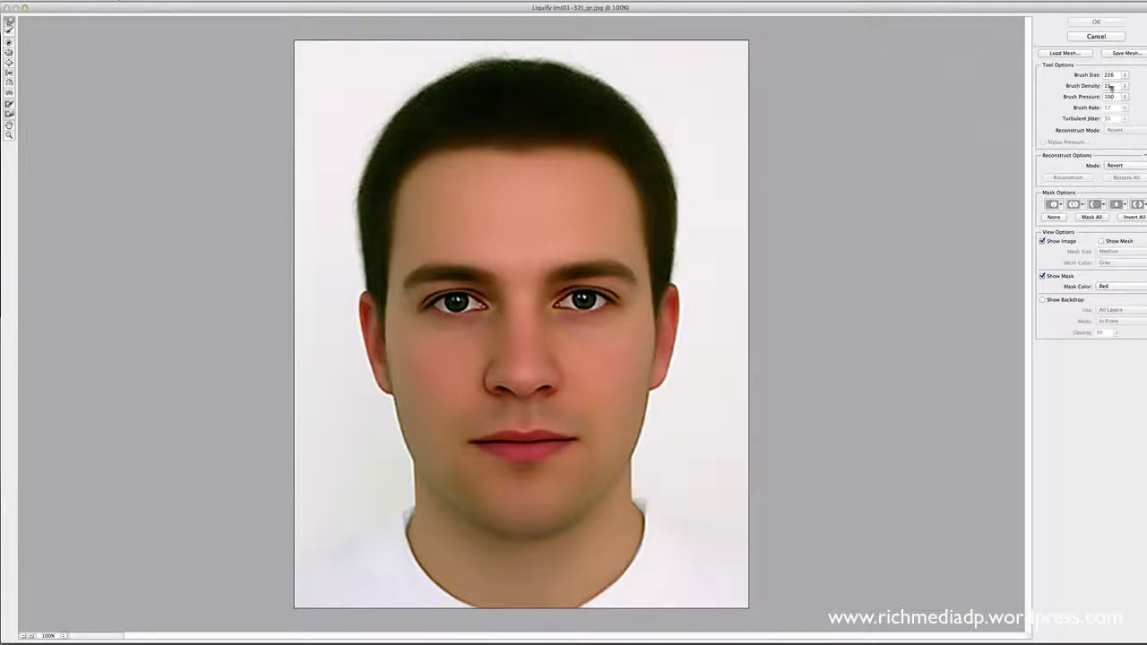
{"action": "left_click", "coordinate": [1125, 75]}
{"action": "left_click", "coordinate": [9, 24]}
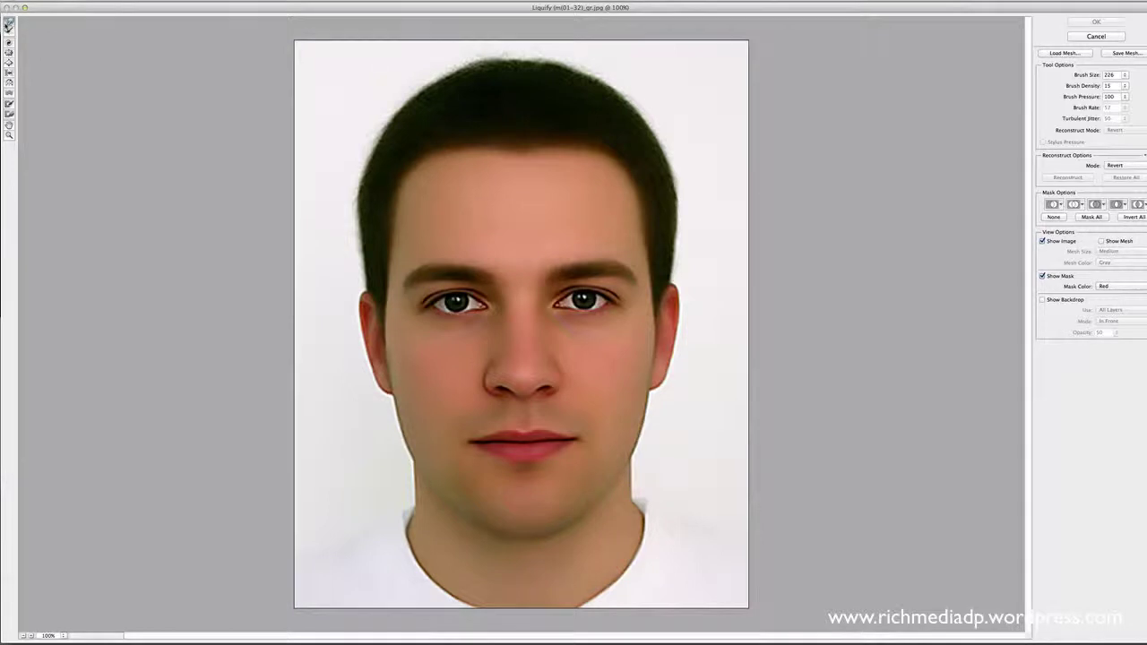
{"action": "left_click", "coordinate": [10, 22]}
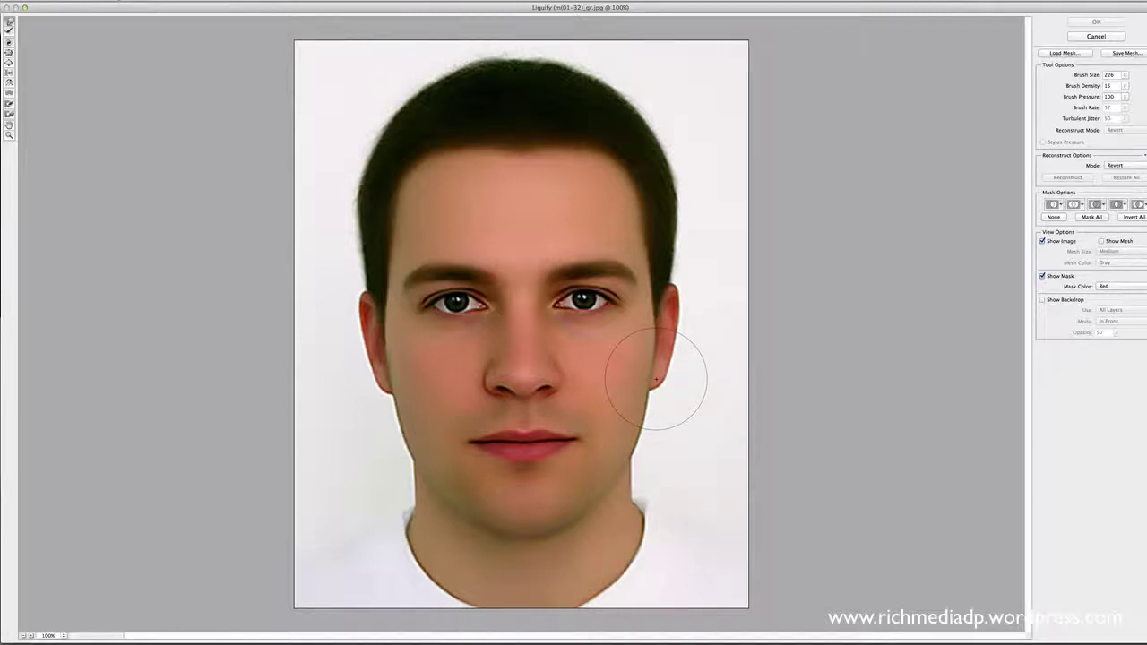
Forward-warp the portrait by stretching both earlobes downward, widening the nose and reshaping the inner ends of the eyebrows
{"action": "left_click_drag", "start_coordinate": [656, 379], "coordinate": [678, 412]}
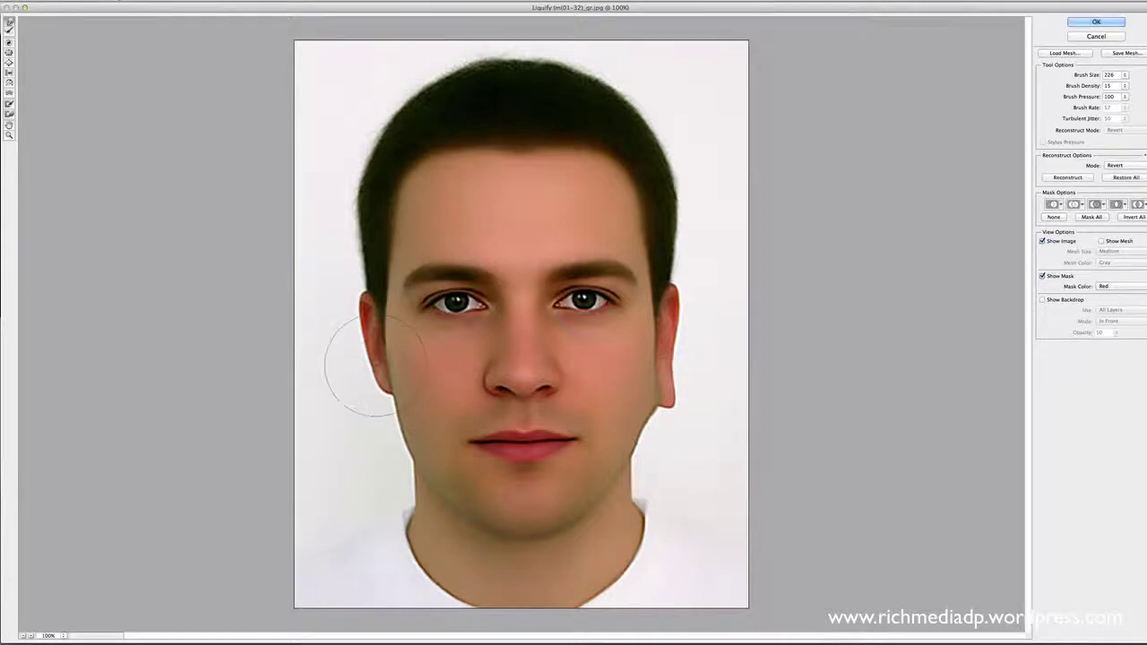
{"action": "left_click_drag", "start_coordinate": [385, 378], "coordinate": [359, 396]}
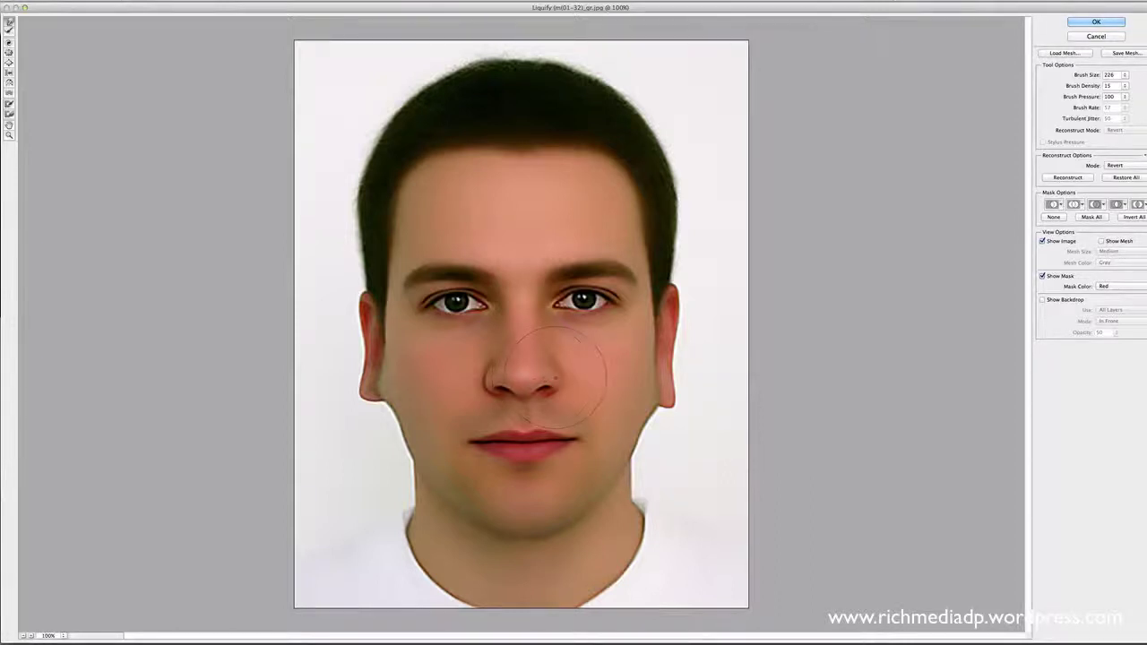
{"action": "left_click_drag", "start_coordinate": [493, 385], "coordinate": [472, 389]}
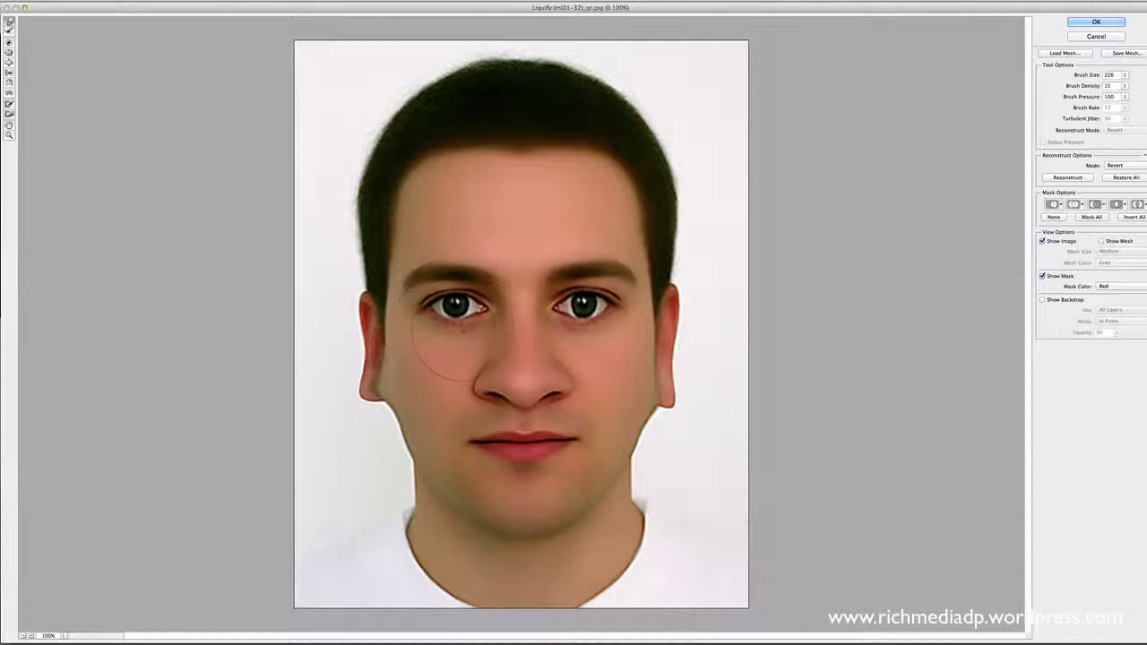
{"action": "mouse_move", "coordinate": [492, 274]}
{"action": "left_mouse_down"}
{"action": "mouse_move", "coordinate": [484, 260]}
{"action": "mouse_move", "coordinate": [538, 246]}
{"action": "mouse_move", "coordinate": [553, 267]}
{"action": "mouse_move", "coordinate": [529, 210]}
{"action": "mouse_move", "coordinate": [522, 251]}
{"action": "left_mouse_up"}
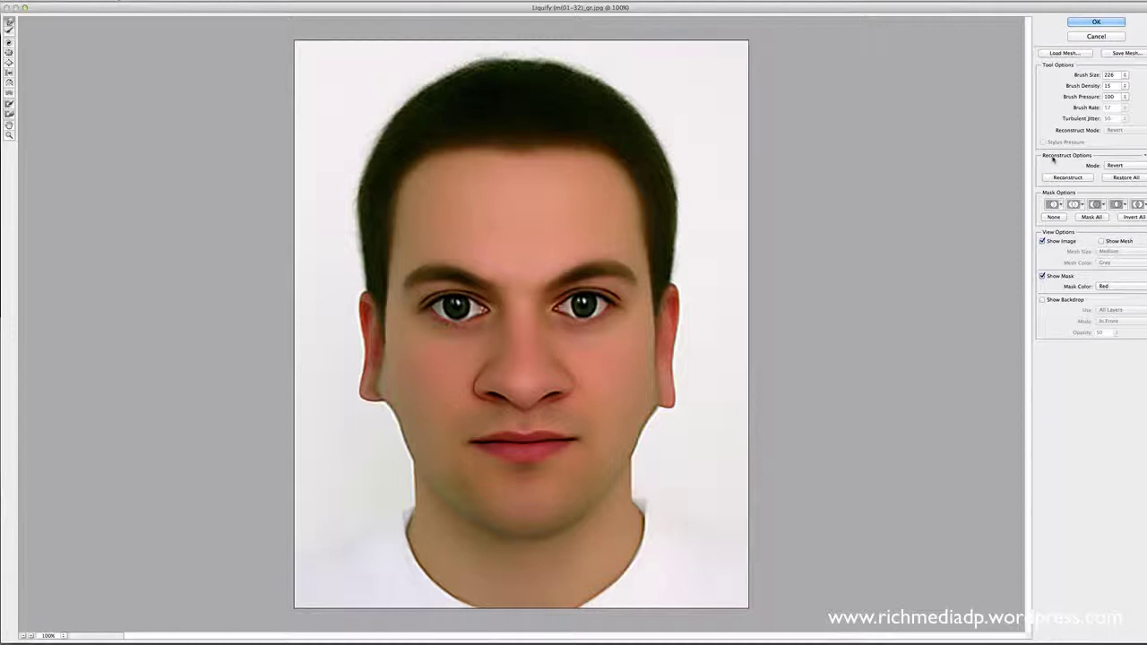
Restore the entire portrait, removing the ear, nose and eyebrow distortions
{"action": "left_click", "coordinate": [1127, 166]}
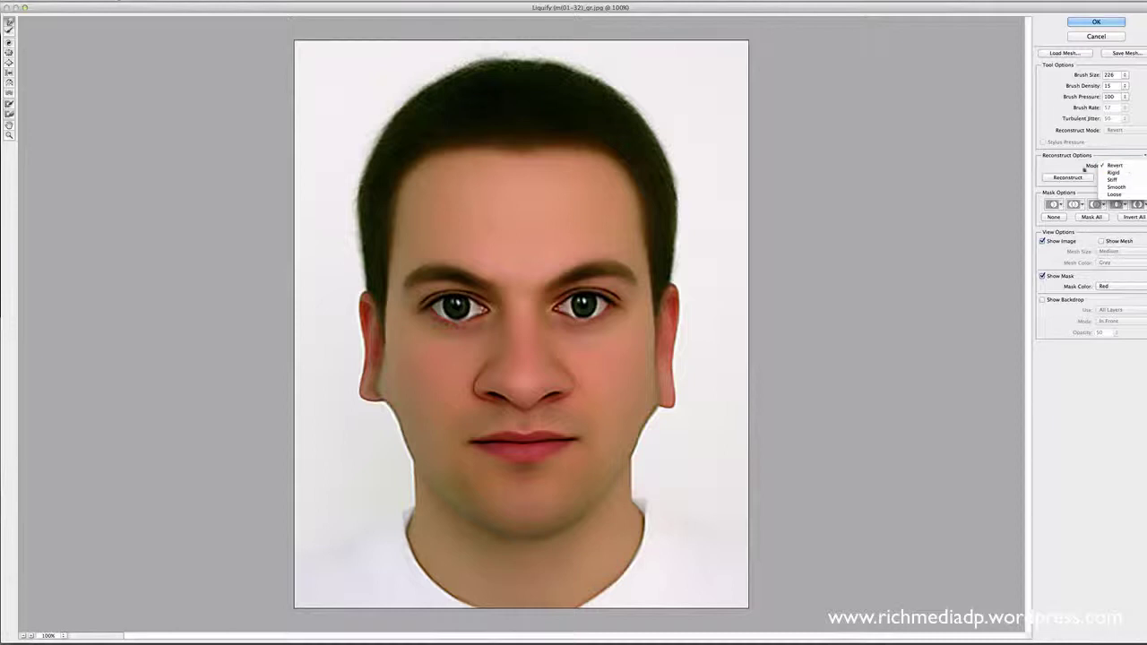
{"action": "left_click", "coordinate": [1085, 169]}
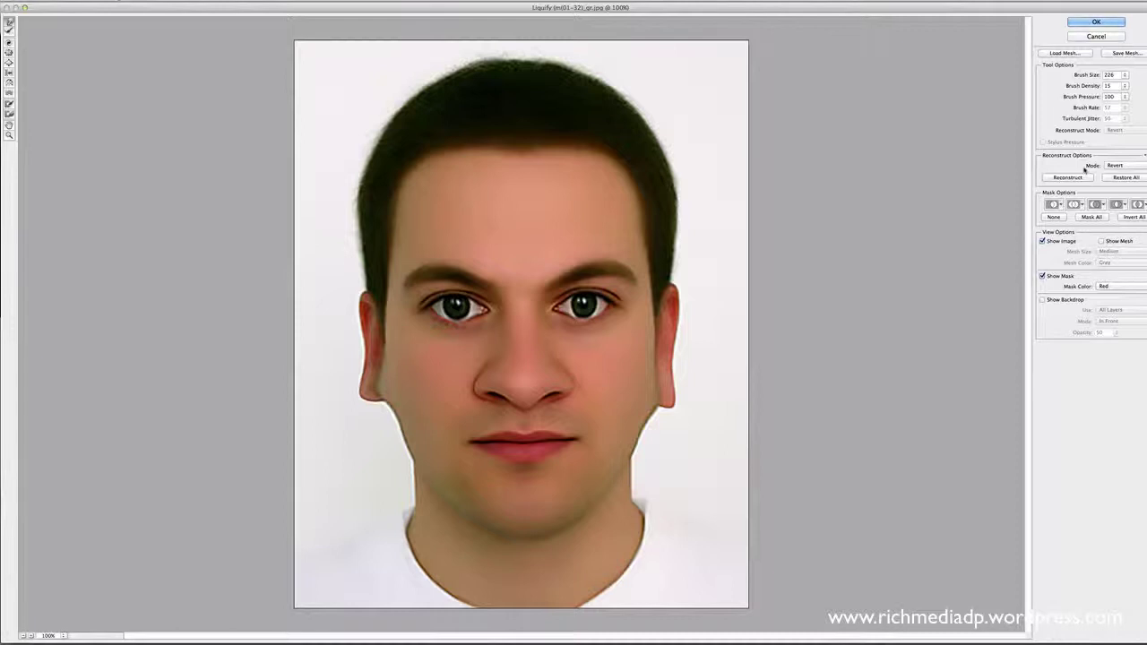
{"action": "left_click", "coordinate": [1130, 180]}
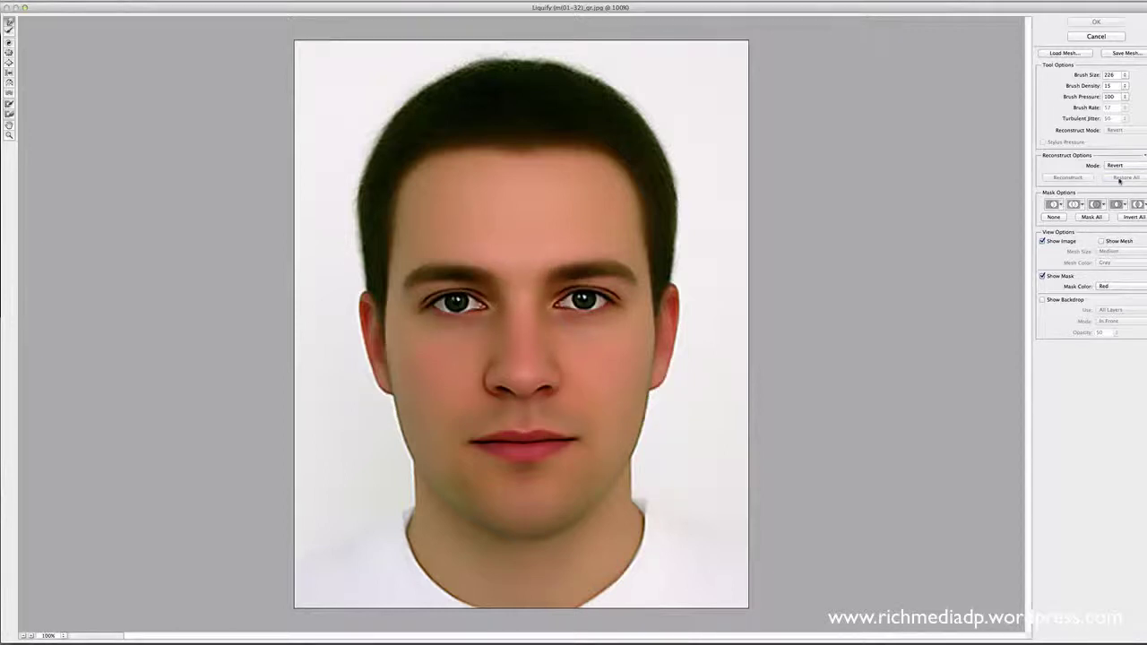
Pull the nostril on the image's left side outward with Forward Warp, and revert it with the Reconstruct tool
{"action": "left_click", "coordinate": [10, 32]}
{"action": "left_click", "coordinate": [11, 43]}
{"action": "left_click", "coordinate": [9, 32]}
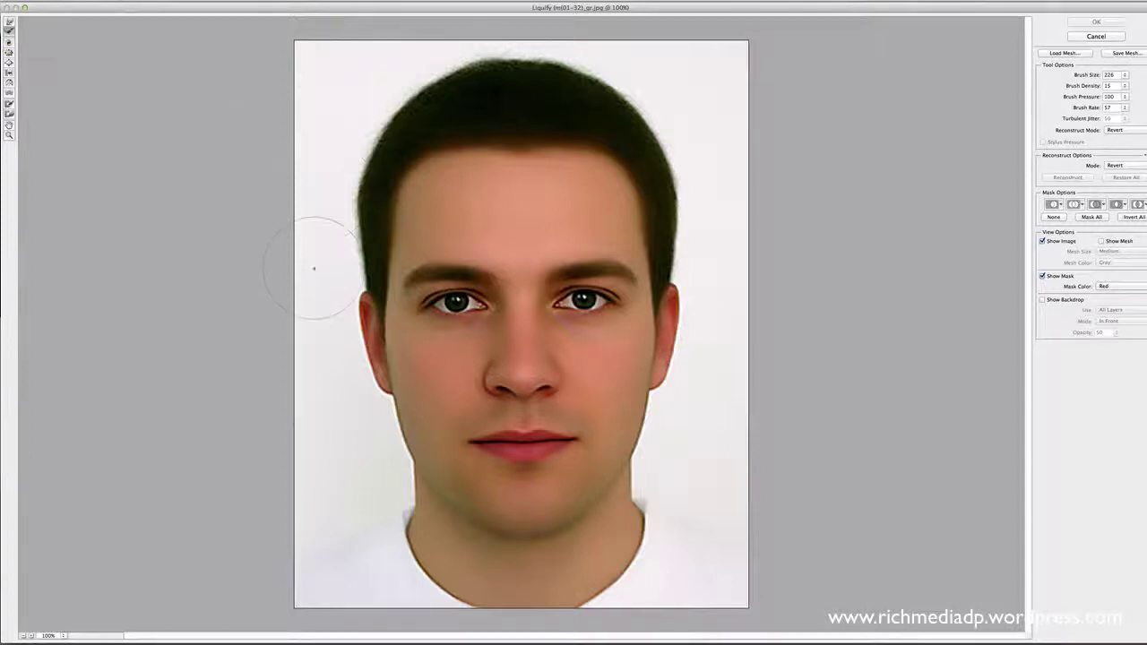
{"action": "left_click", "coordinate": [9, 21]}
{"action": "left_click_drag", "start_coordinate": [491, 371], "coordinate": [454, 377]}
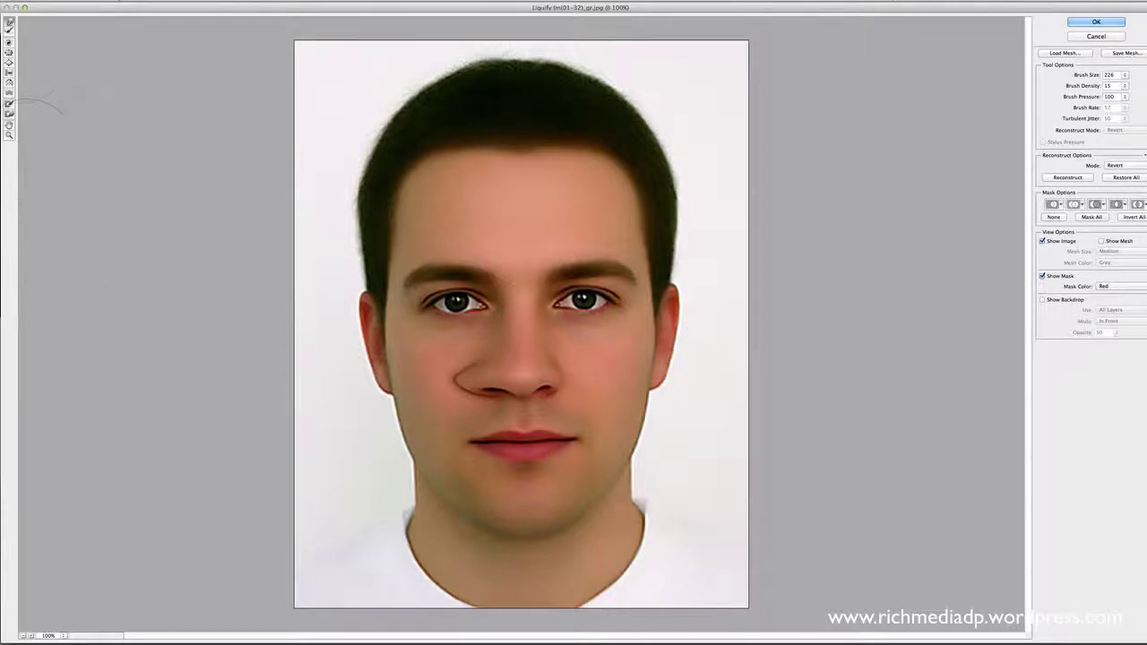
{"action": "left_click", "coordinate": [9, 29]}
{"action": "left_click_drag", "start_coordinate": [462, 381], "coordinate": [467, 380]}
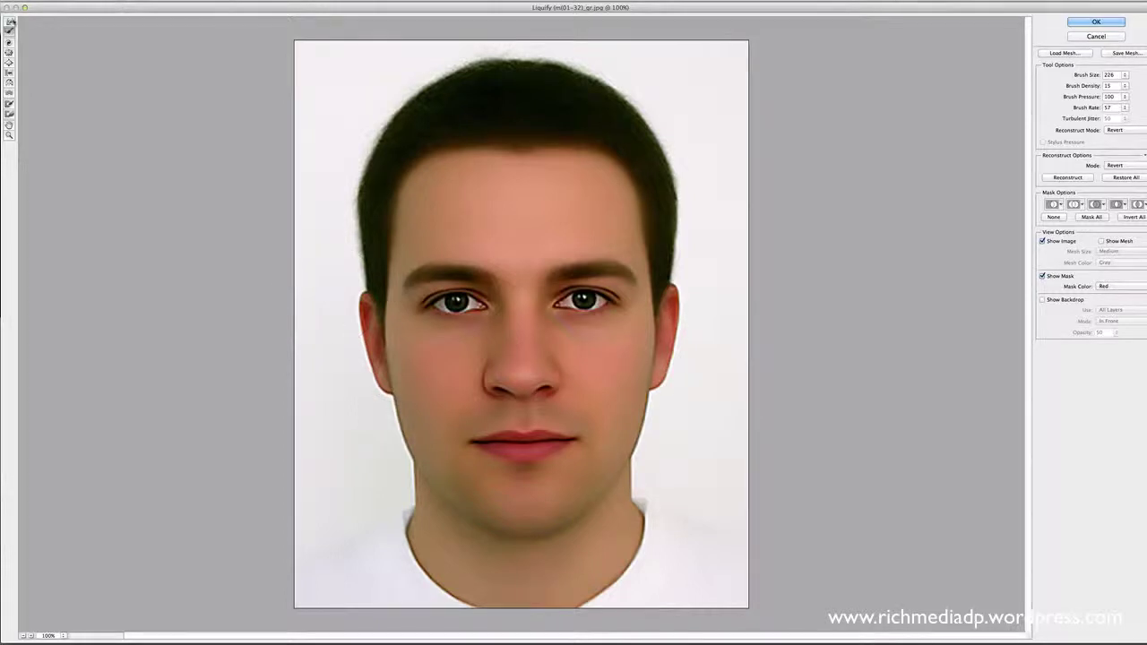
Pull the ear on the image's left side outward with Forward Warp, and brush it back using the Reconstruct tool
{"action": "left_click", "coordinate": [8, 20]}
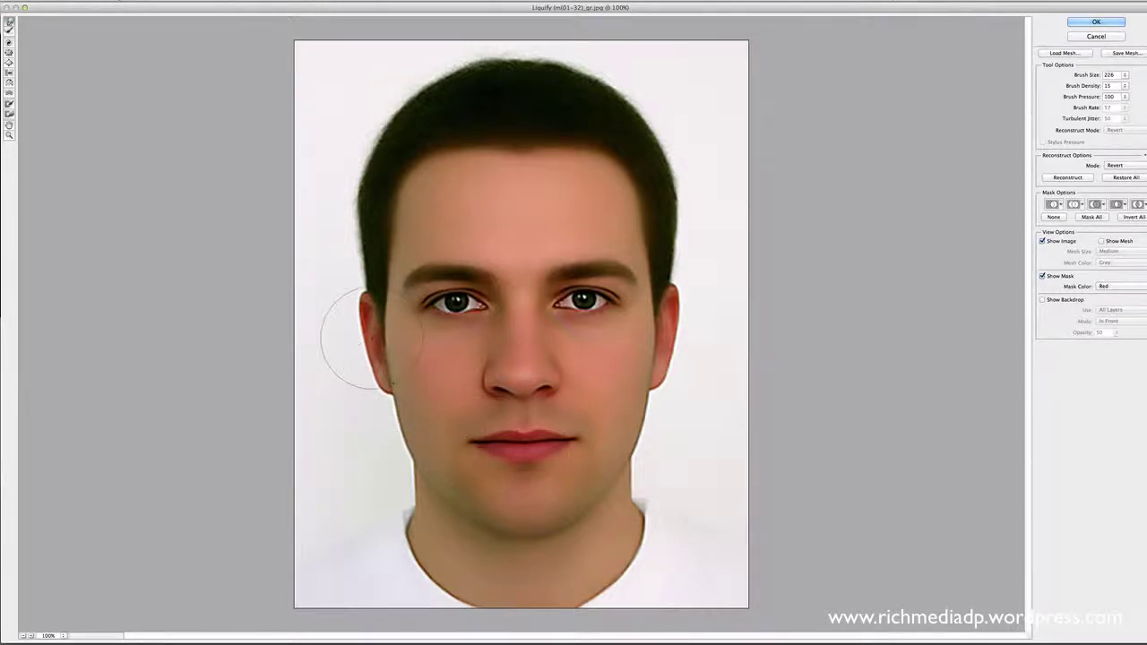
{"action": "mouse_move", "coordinate": [358, 333]}
{"action": "left_mouse_down"}
{"action": "mouse_move", "coordinate": [332, 350]}
{"action": "mouse_move", "coordinate": [341, 371]}
{"action": "left_mouse_up"}
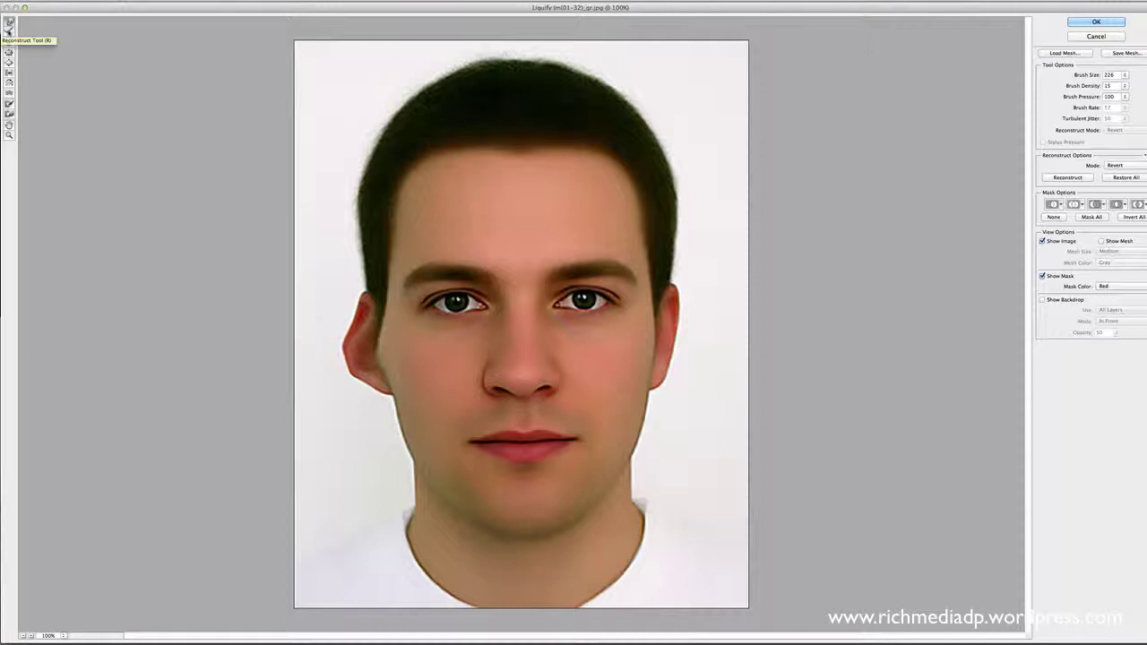
{"action": "left_click", "coordinate": [9, 30]}
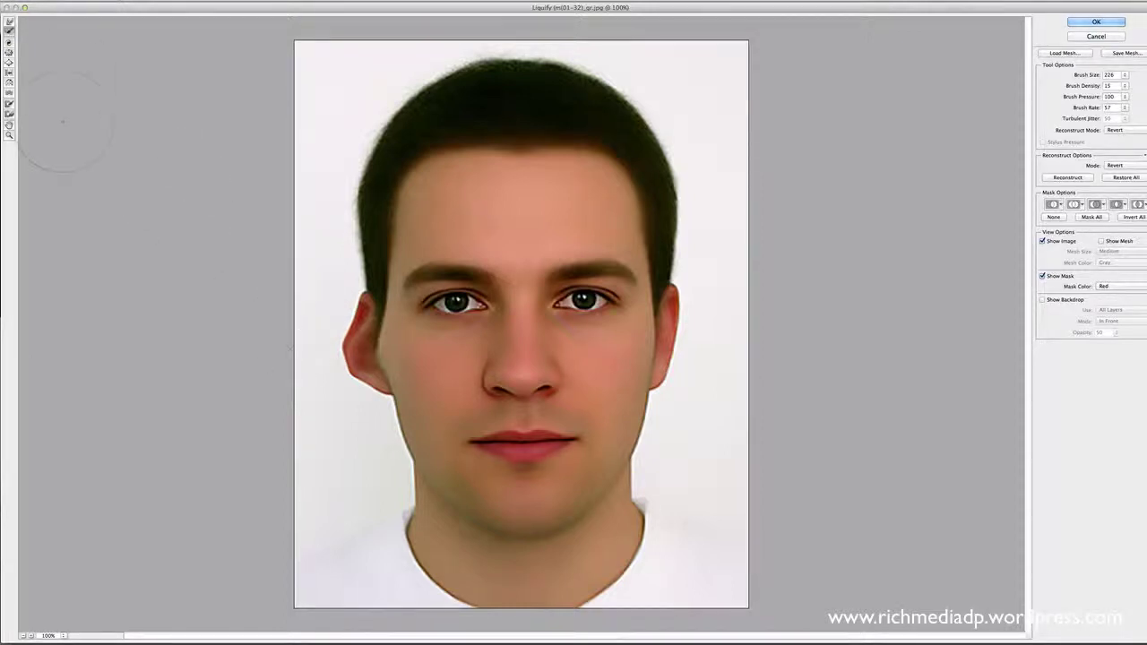
{"action": "mouse_move", "coordinate": [328, 337]}
{"action": "left_mouse_down"}
{"action": "mouse_move", "coordinate": [346, 345]}
{"action": "mouse_move", "coordinate": [346, 379]}
{"action": "mouse_move", "coordinate": [370, 373]}
{"action": "left_mouse_up"}
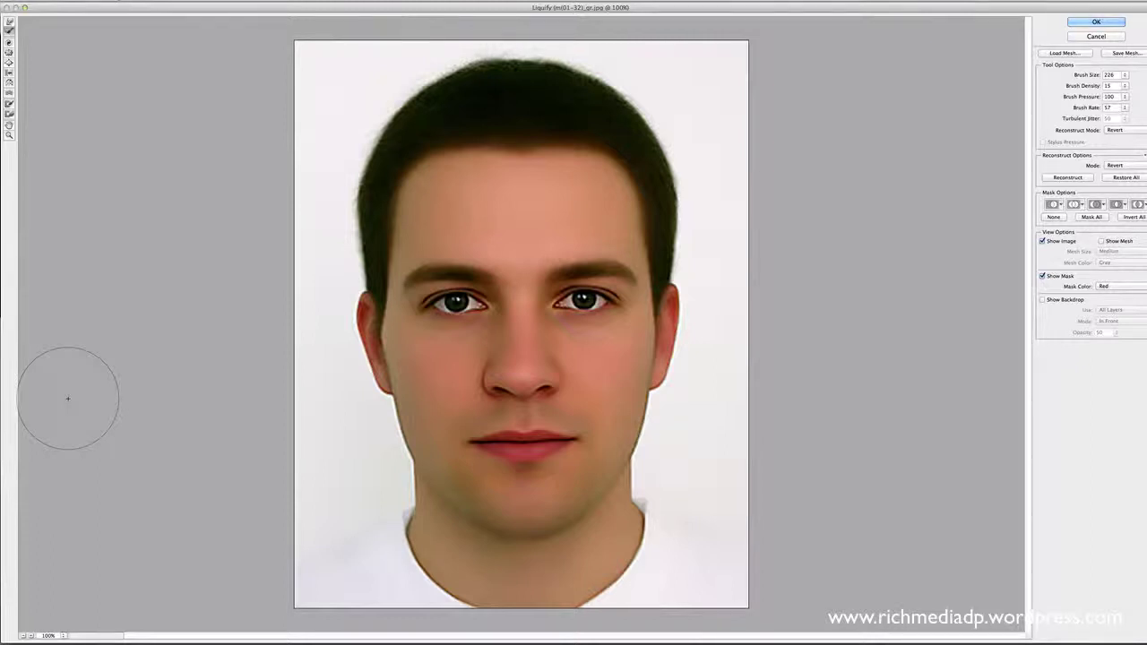
Distort the eyes, nose and mouth with the Twirl Clockwise tool, and restore the whole portrait
{"action": "left_click", "coordinate": [8, 42]}
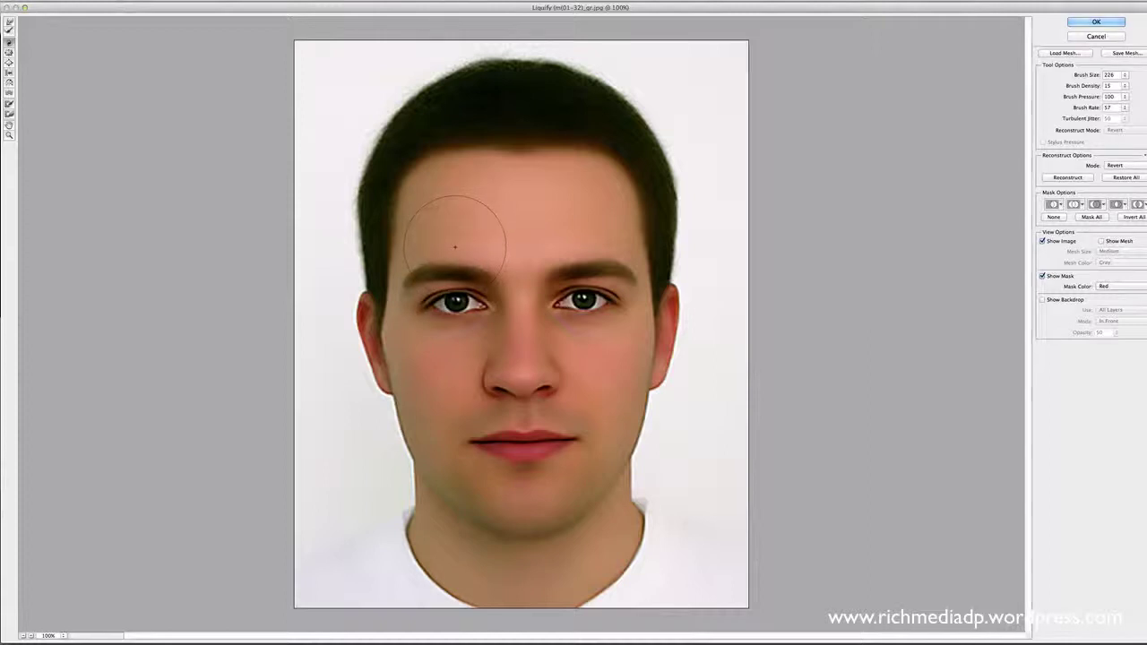
{"action": "mouse_move", "coordinate": [454, 246]}
{"action": "left_mouse_down"}
{"action": "mouse_move", "coordinate": [463, 280]}
{"action": "mouse_move", "coordinate": [431, 302]}
{"action": "mouse_move", "coordinate": [420, 285]}
{"action": "mouse_move", "coordinate": [426, 253]}
{"action": "mouse_move", "coordinate": [448, 251]}
{"action": "mouse_move", "coordinate": [471, 299]}
{"action": "mouse_move", "coordinate": [417, 299]}
{"action": "mouse_move", "coordinate": [468, 246]}
{"action": "mouse_move", "coordinate": [479, 282]}
{"action": "mouse_move", "coordinate": [466, 300]}
{"action": "mouse_move", "coordinate": [484, 311]}
{"action": "left_mouse_up"}
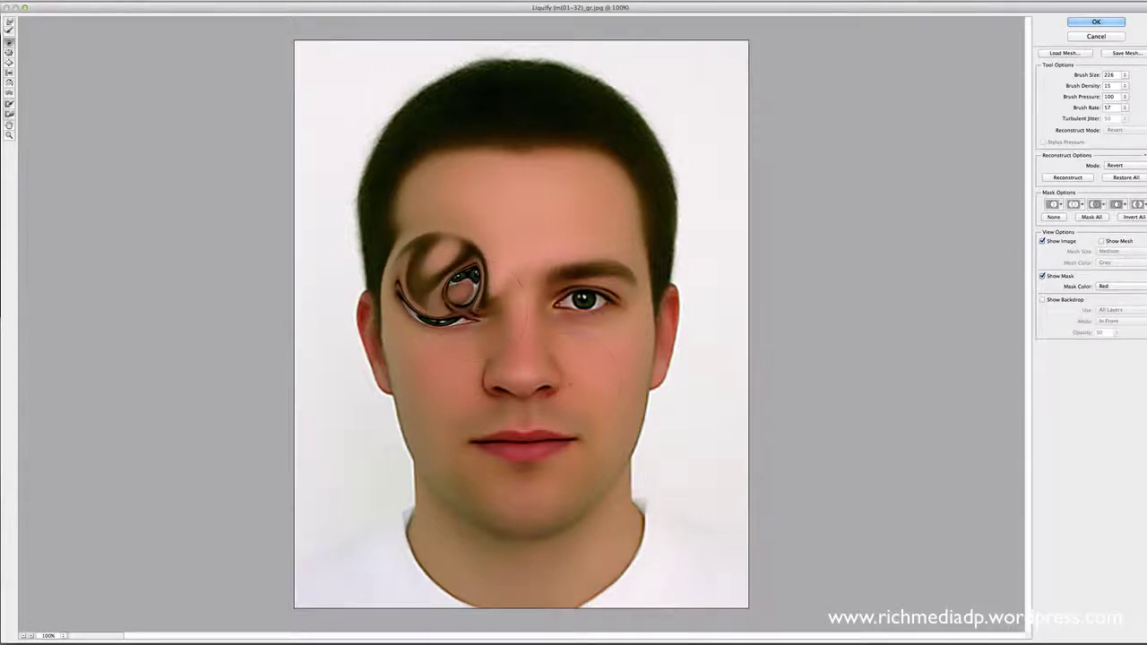
{"action": "mouse_move", "coordinate": [538, 390]}
{"action": "left_mouse_down"}
{"action": "mouse_move", "coordinate": [549, 413]}
{"action": "mouse_move", "coordinate": [496, 397]}
{"action": "mouse_move", "coordinate": [483, 362]}
{"action": "mouse_move", "coordinate": [532, 363]}
{"action": "mouse_move", "coordinate": [506, 375]}
{"action": "left_mouse_up"}
{"action": "left_click_drag", "start_coordinate": [551, 431], "coordinate": [563, 453]}
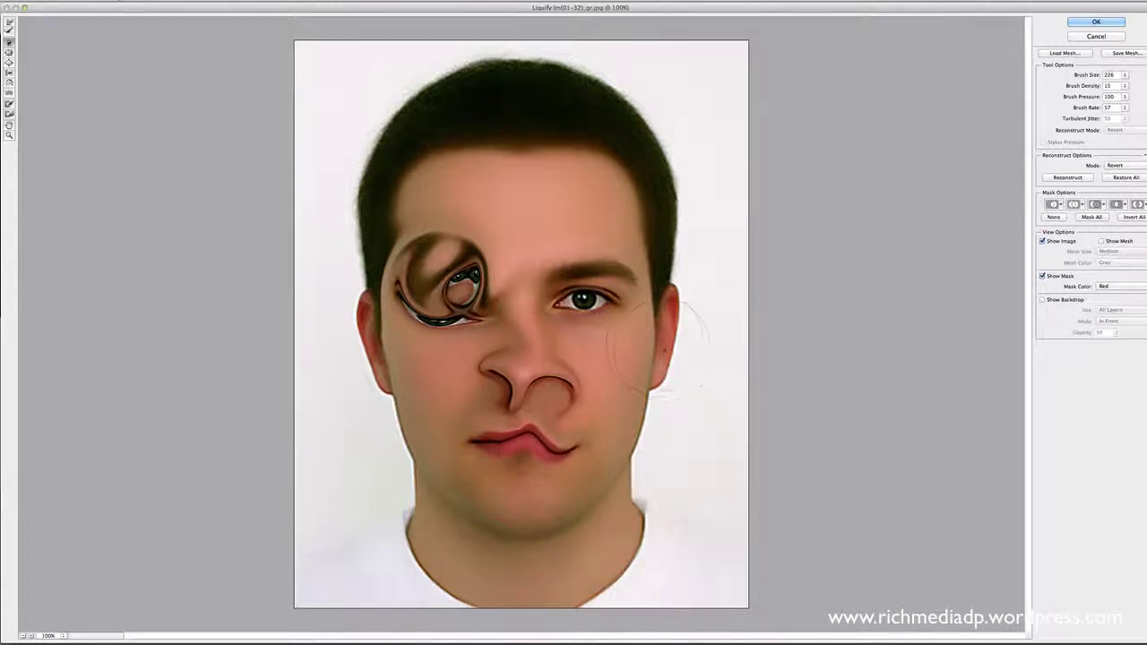
{"action": "left_click_drag", "start_coordinate": [584, 306], "coordinate": [591, 337]}
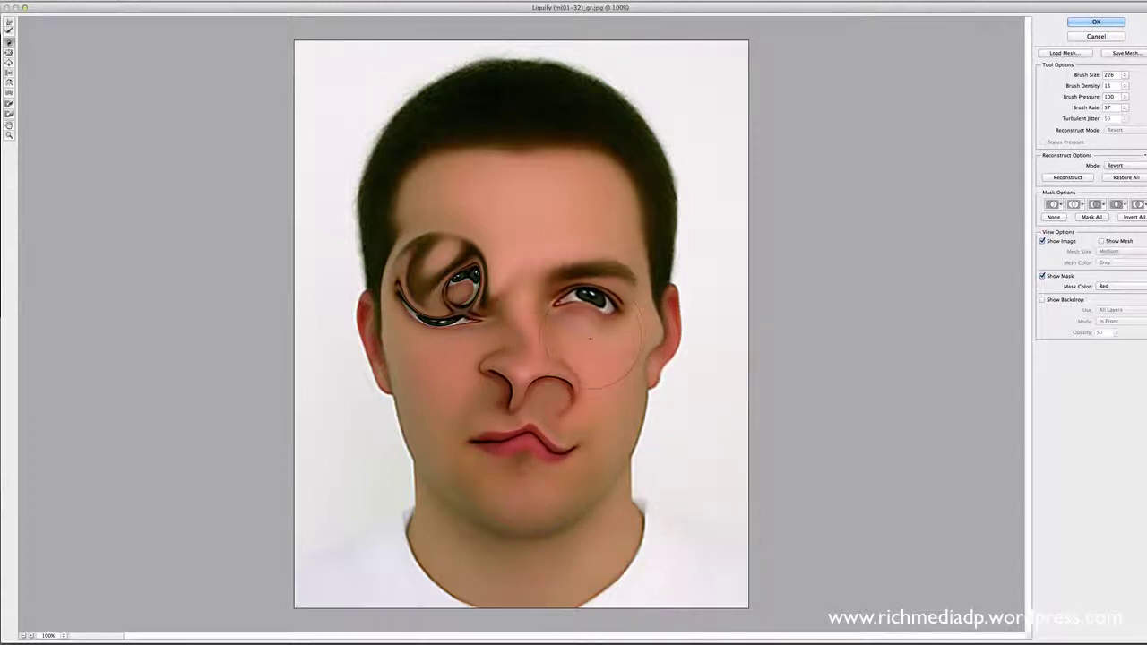
{"action": "left_click", "coordinate": [1134, 179]}
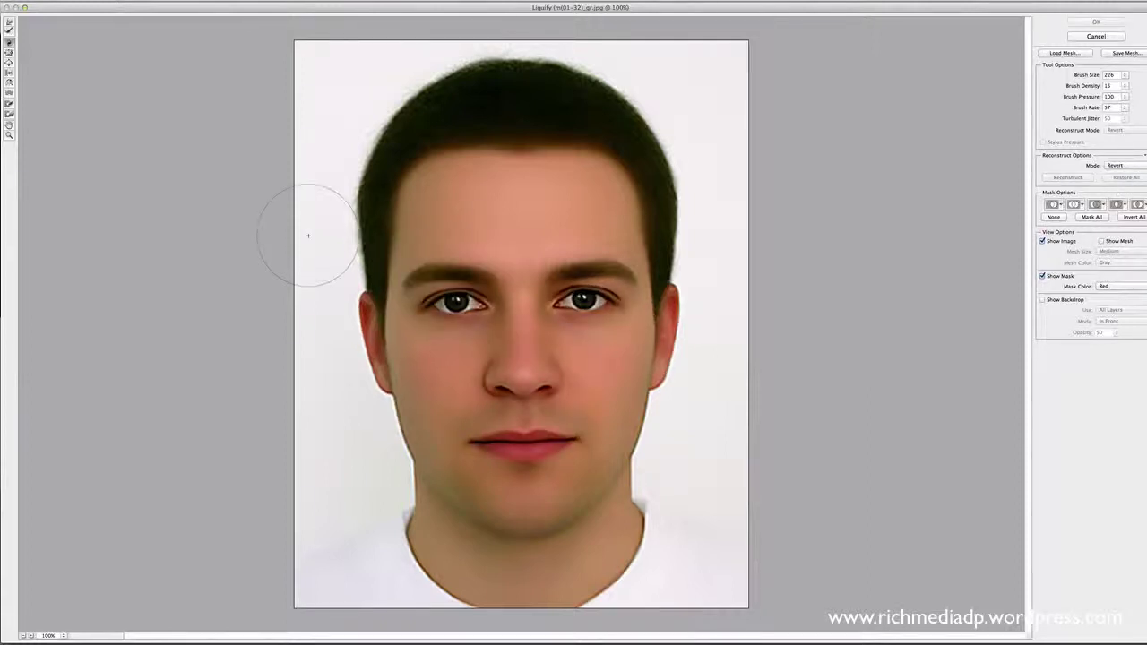
Shrink the nose with the Pucker tool, and restore the whole portrait
{"action": "left_click", "coordinate": [9, 52]}
{"action": "left_click", "coordinate": [9, 53]}
{"action": "left_click", "coordinate": [522, 378]}
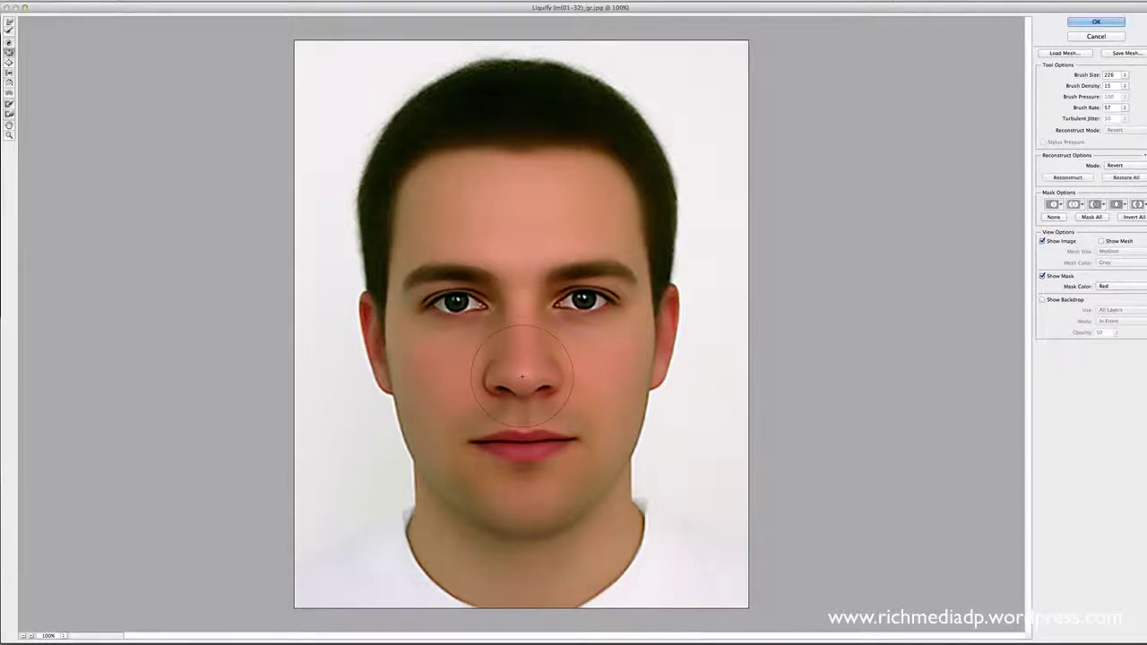
{"action": "left_click_drag", "start_coordinate": [522, 377], "coordinate": [548, 418]}
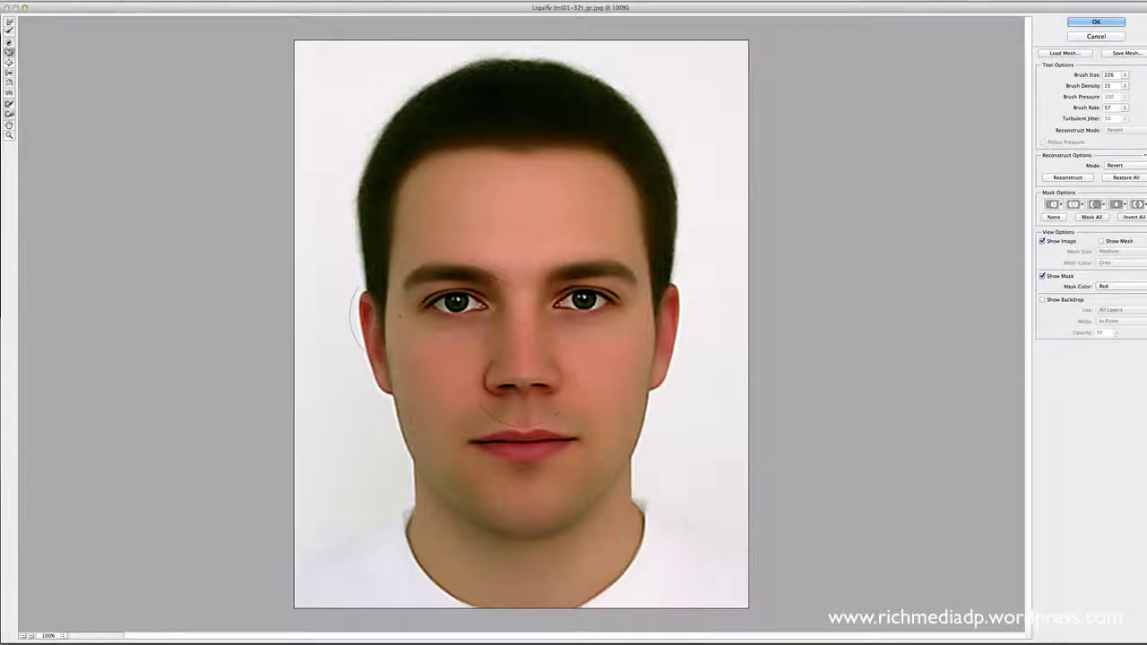
{"action": "left_click", "coordinate": [9, 31]}
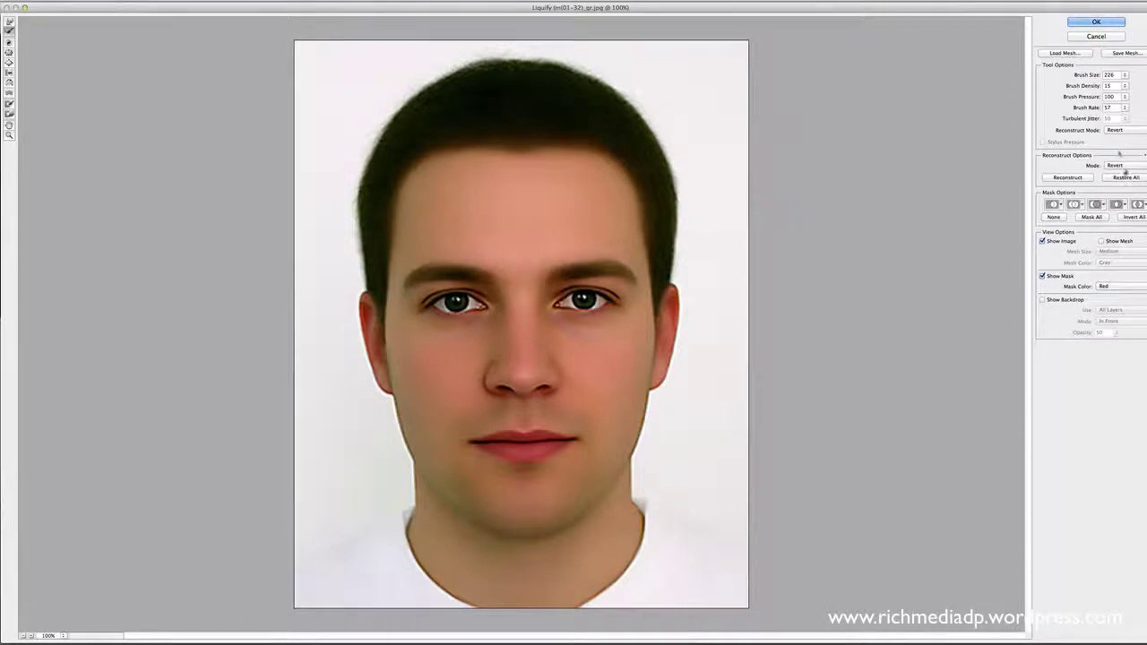
{"action": "left_click", "coordinate": [1130, 178]}
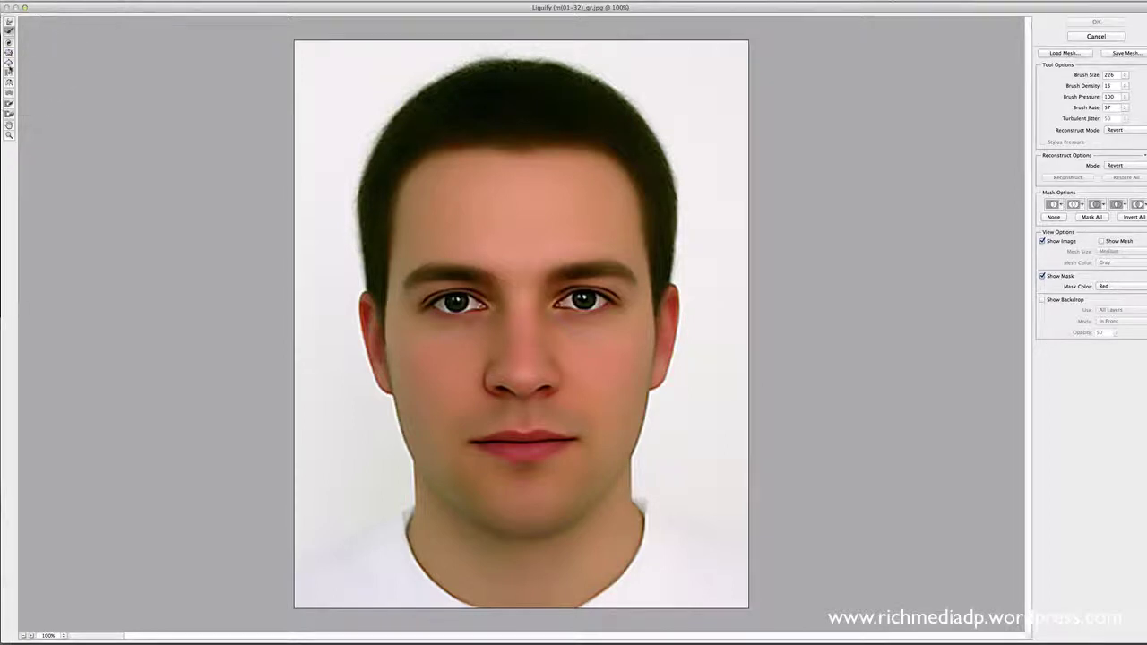
Enlarge the lips, nose and both eyes with the Bloat tool
{"action": "left_click", "coordinate": [9, 62]}
{"action": "left_click", "coordinate": [522, 445]}
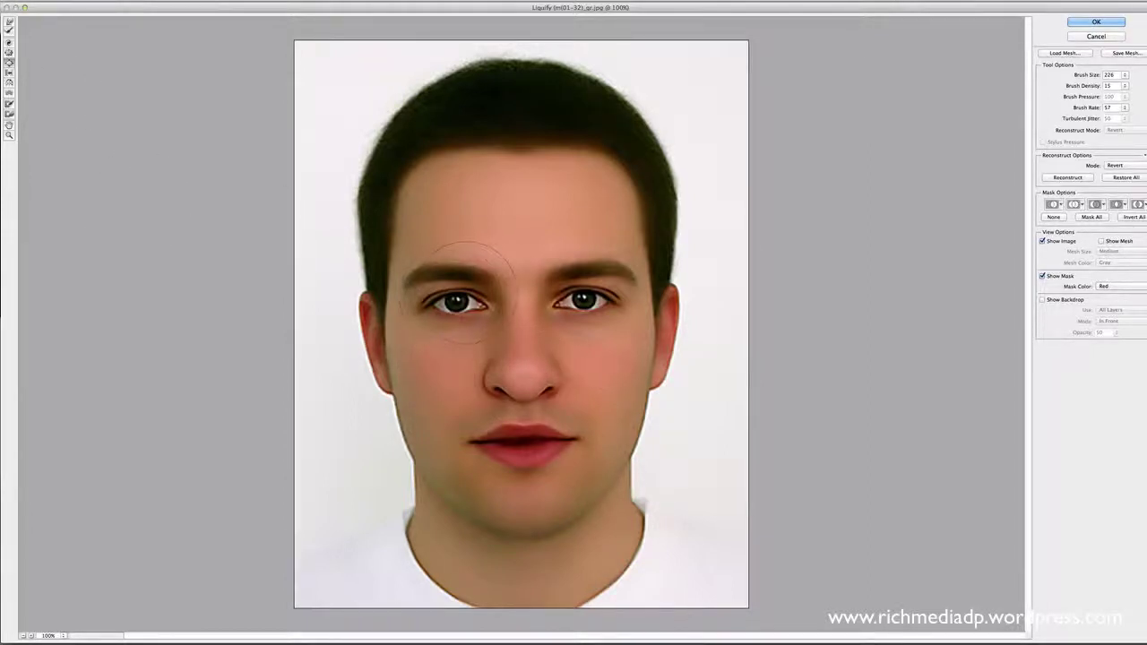
{"action": "left_click_drag", "start_coordinate": [454, 300], "coordinate": [453, 299]}
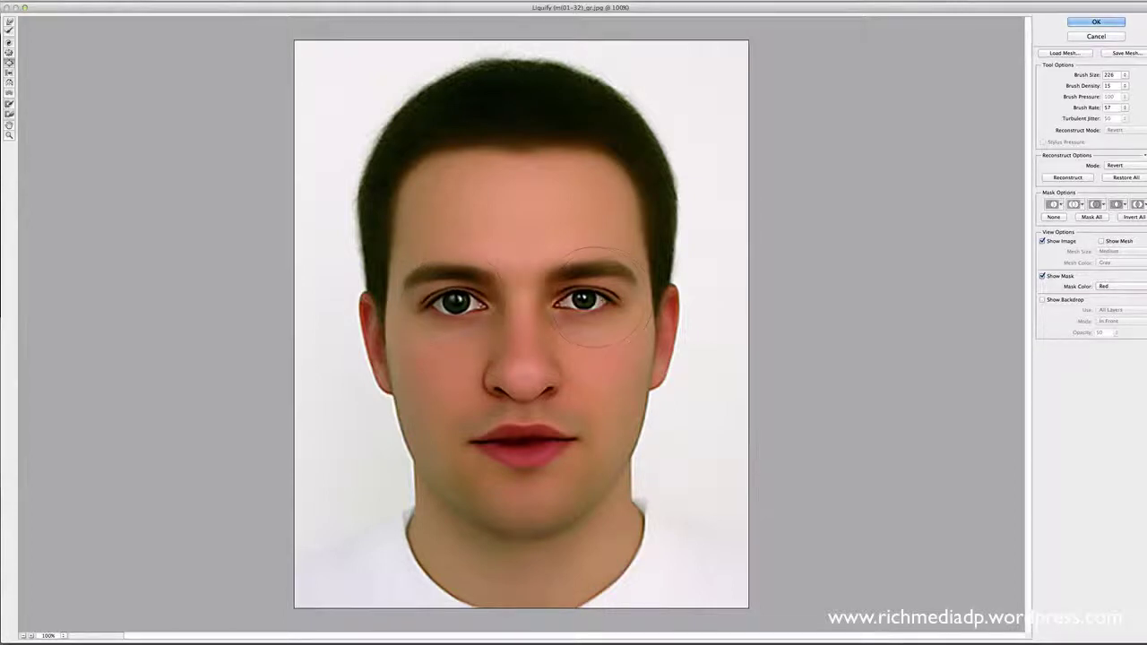
{"action": "left_click_drag", "start_coordinate": [581, 299], "coordinate": [581, 299]}
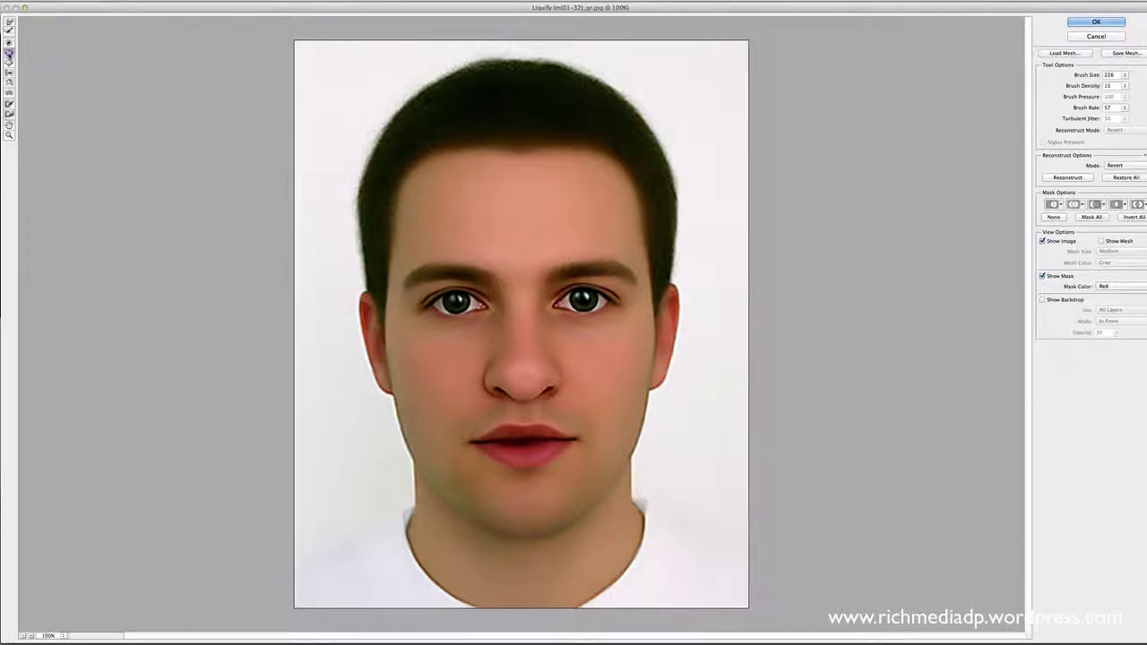
Slim the jawline and neck edges inward with the Forward Warp tool, and restore the whole portrait
{"action": "left_click", "coordinate": [9, 24]}
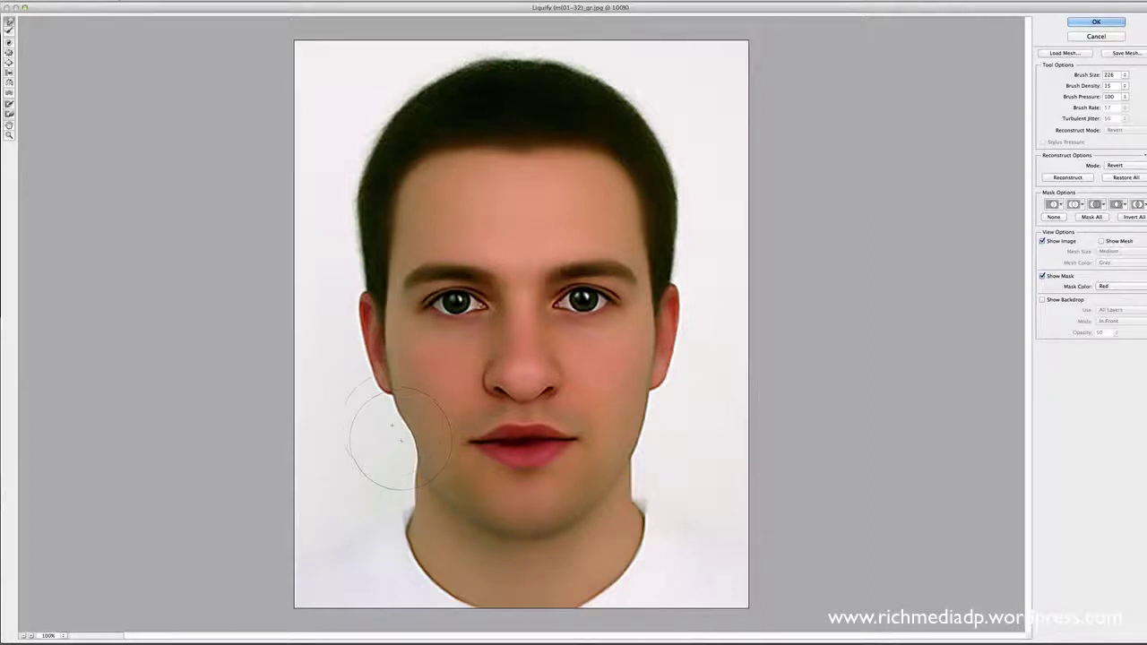
{"action": "mouse_move", "coordinate": [654, 434]}
{"action": "left_mouse_down"}
{"action": "mouse_move", "coordinate": [635, 442]}
{"action": "mouse_move", "coordinate": [655, 417]}
{"action": "left_mouse_up"}
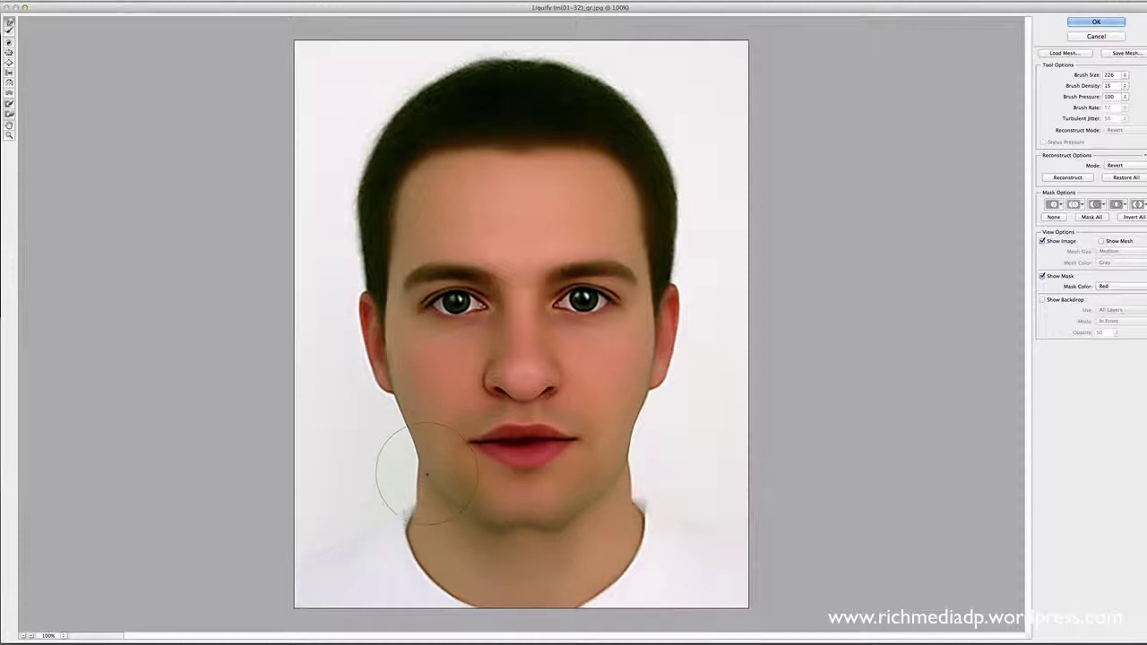
{"action": "left_click_drag", "start_coordinate": [640, 473], "coordinate": [613, 477]}
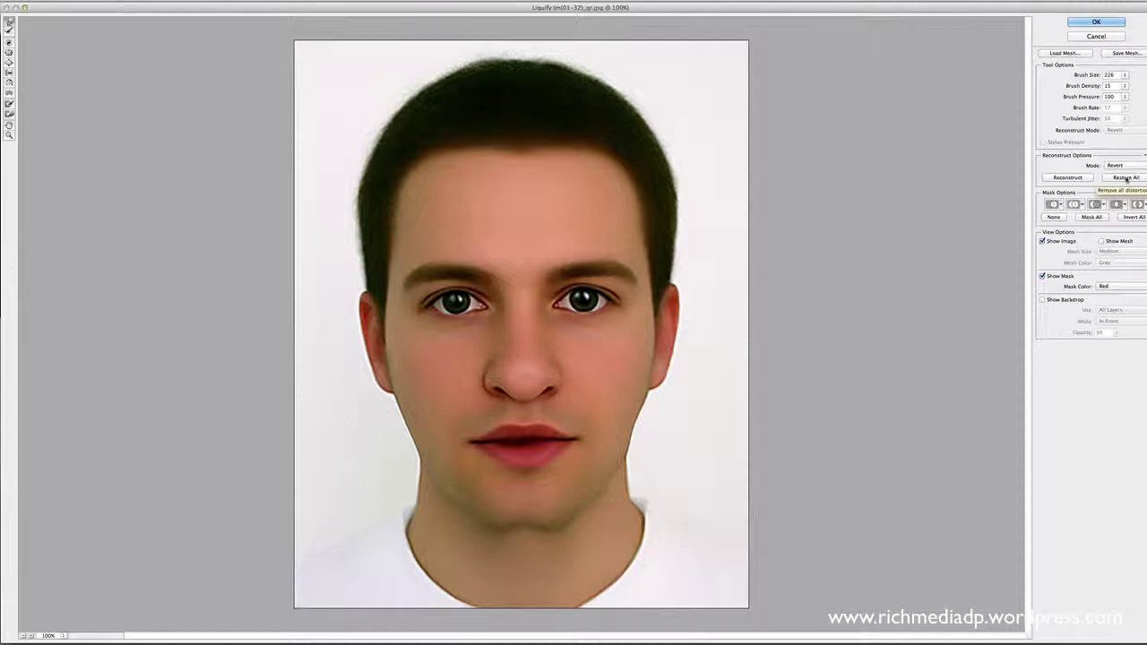
{"action": "left_click", "coordinate": [1126, 178]}
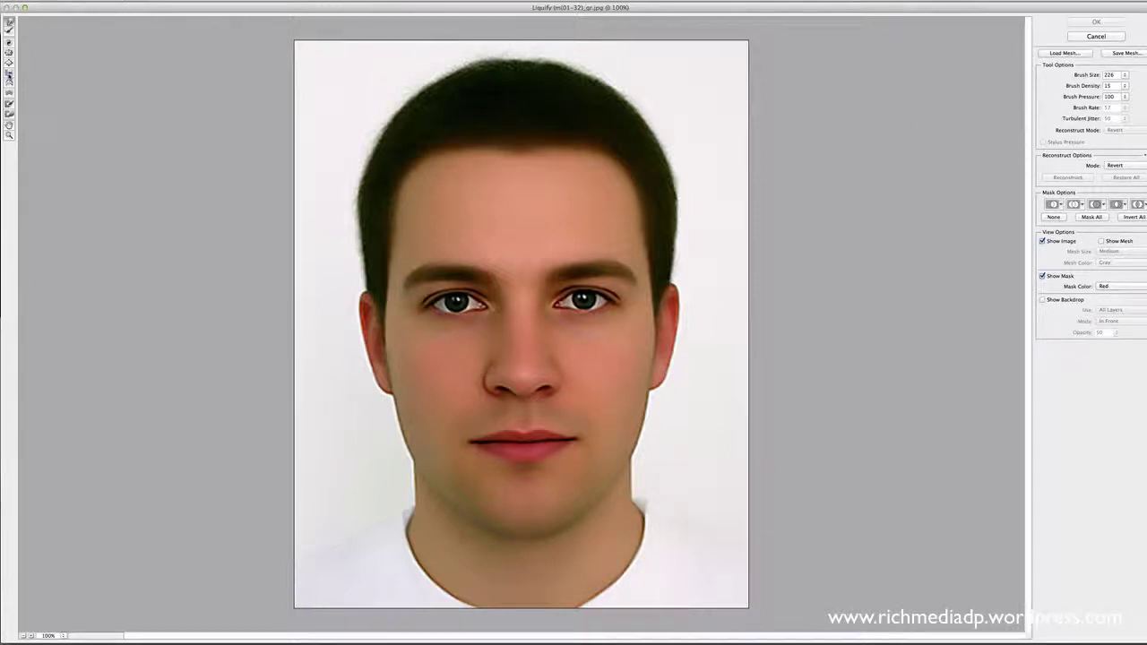
Distort the eyes, nose, ear, eyebrow and mouth with the Push Left tool, and restore the whole portrait
{"action": "left_click", "coordinate": [9, 73]}
{"action": "mouse_move", "coordinate": [687, 385]}
{"action": "left_mouse_down"}
{"action": "mouse_move", "coordinate": [649, 385]}
{"action": "mouse_move", "coordinate": [701, 381]}
{"action": "mouse_move", "coordinate": [622, 375]}
{"action": "mouse_move", "coordinate": [691, 382]}
{"action": "left_mouse_up"}
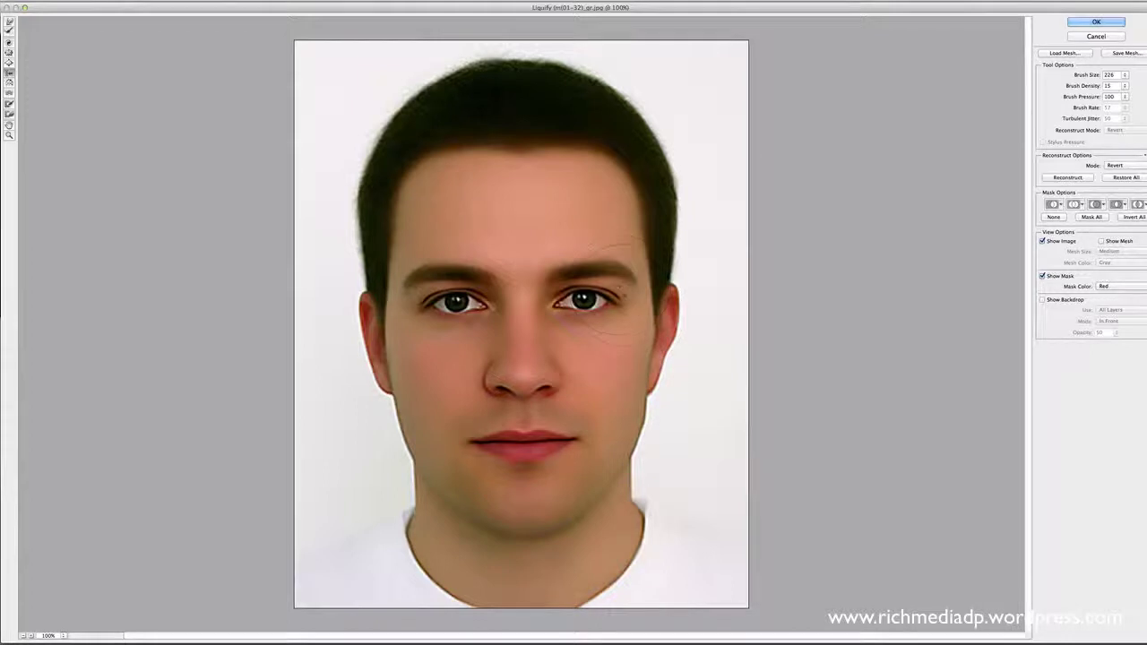
{"action": "left_click_drag", "start_coordinate": [610, 309], "coordinate": [599, 303]}
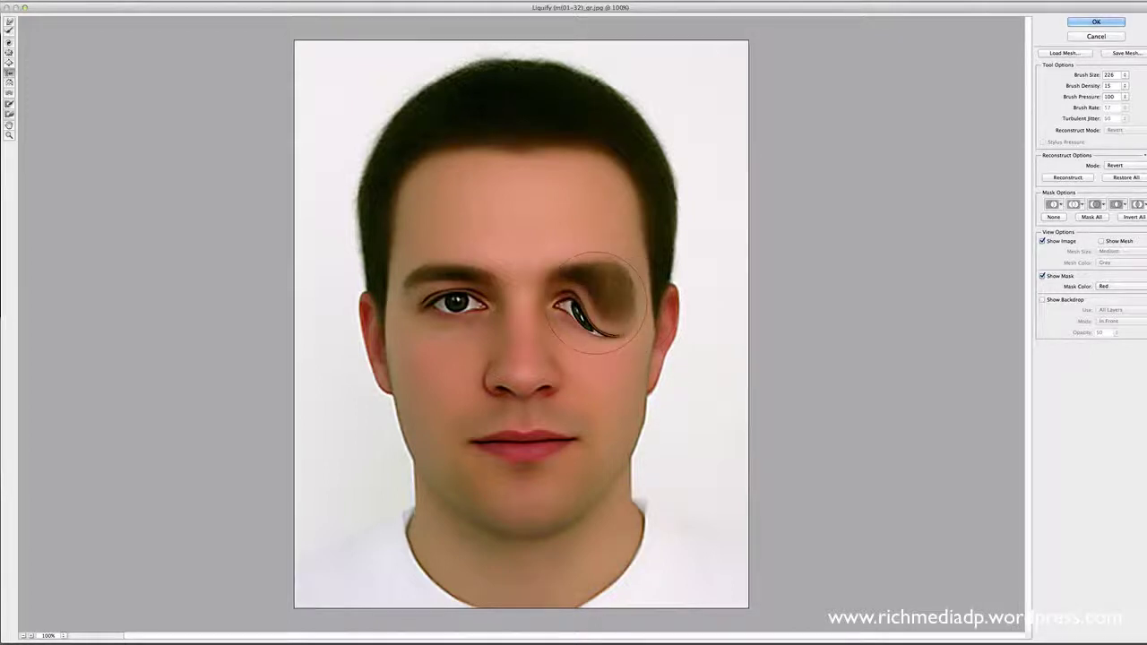
{"action": "left_click_drag", "start_coordinate": [471, 298], "coordinate": [466, 300]}
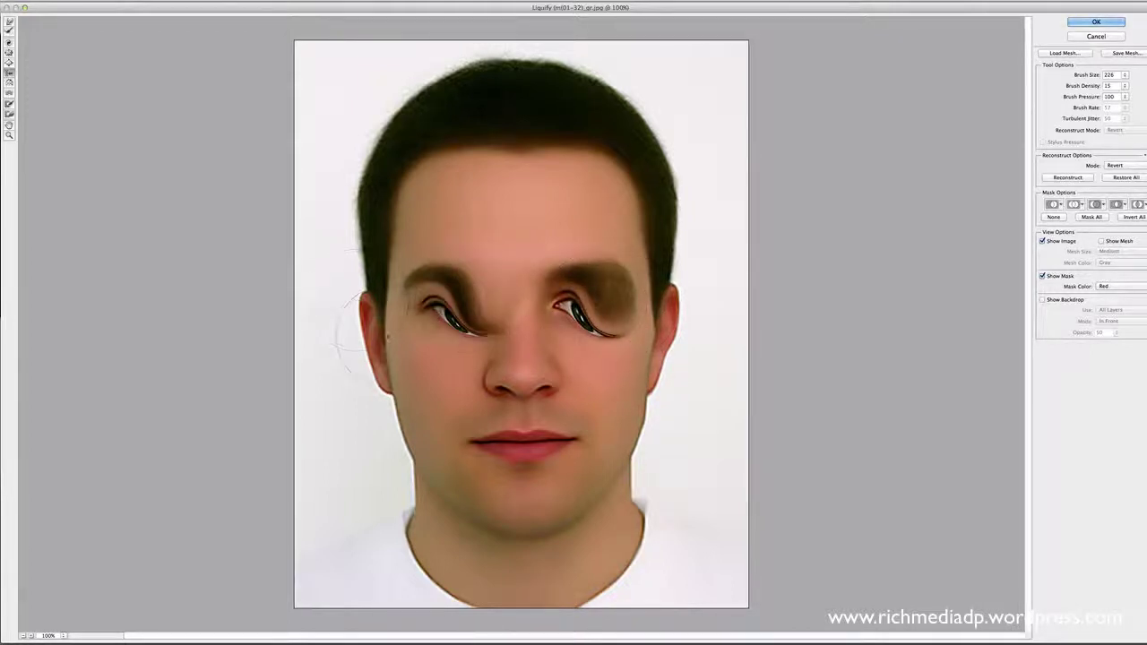
{"action": "left_click_drag", "start_coordinate": [520, 376], "coordinate": [511, 401]}
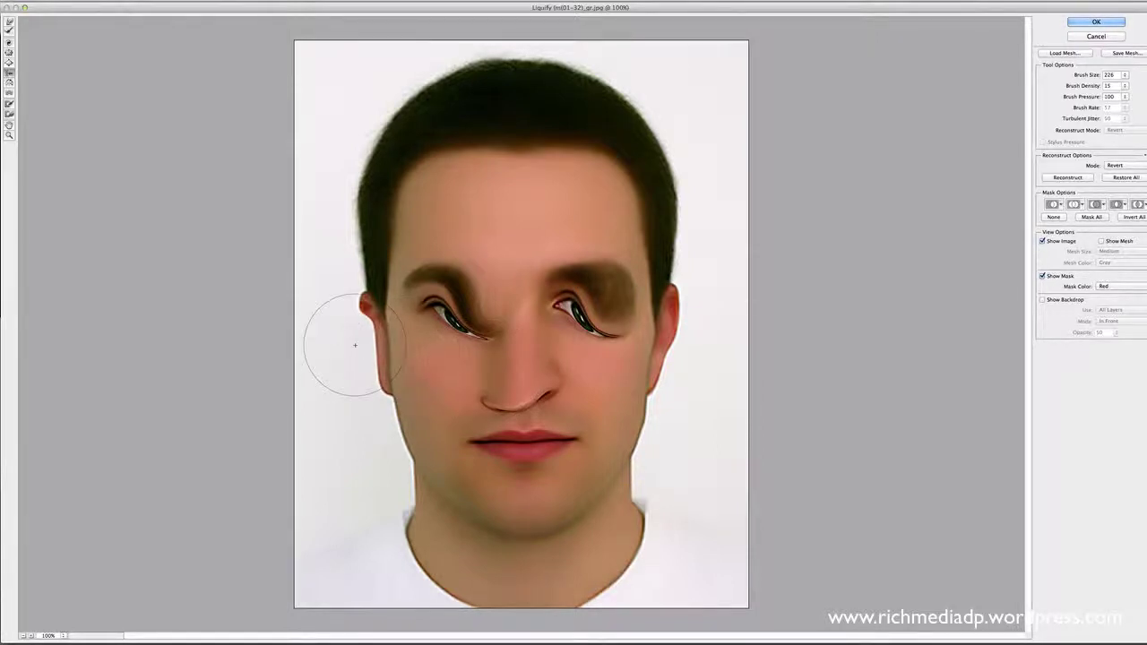
{"action": "left_click_drag", "start_coordinate": [442, 257], "coordinate": [430, 283]}
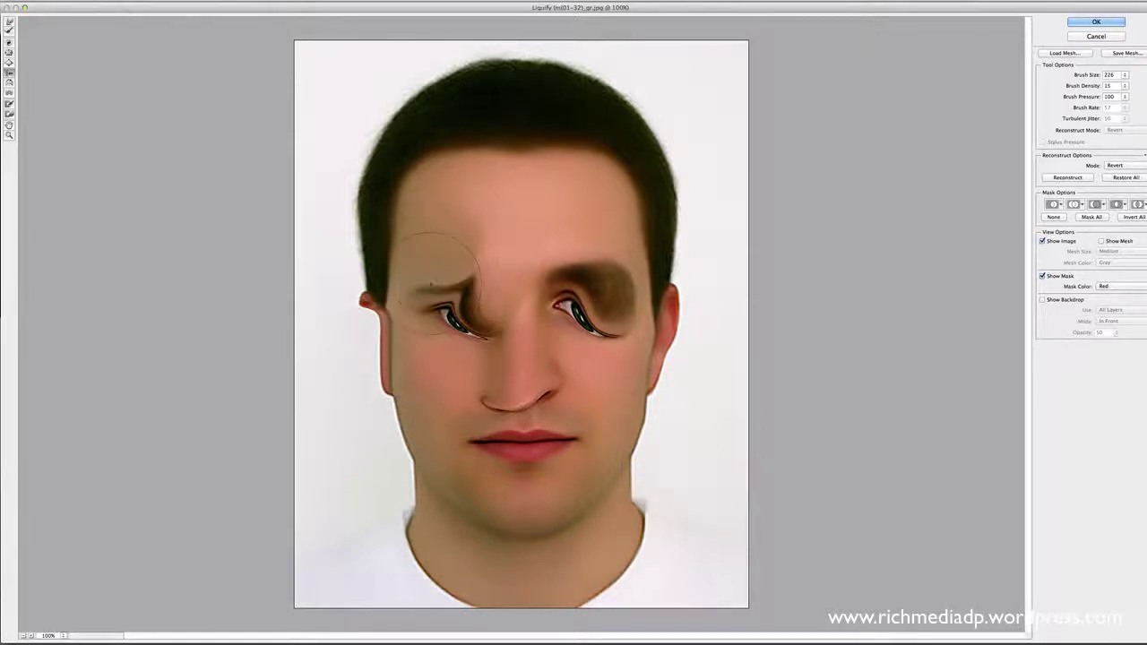
{"action": "left_click_drag", "start_coordinate": [511, 436], "coordinate": [502, 475]}
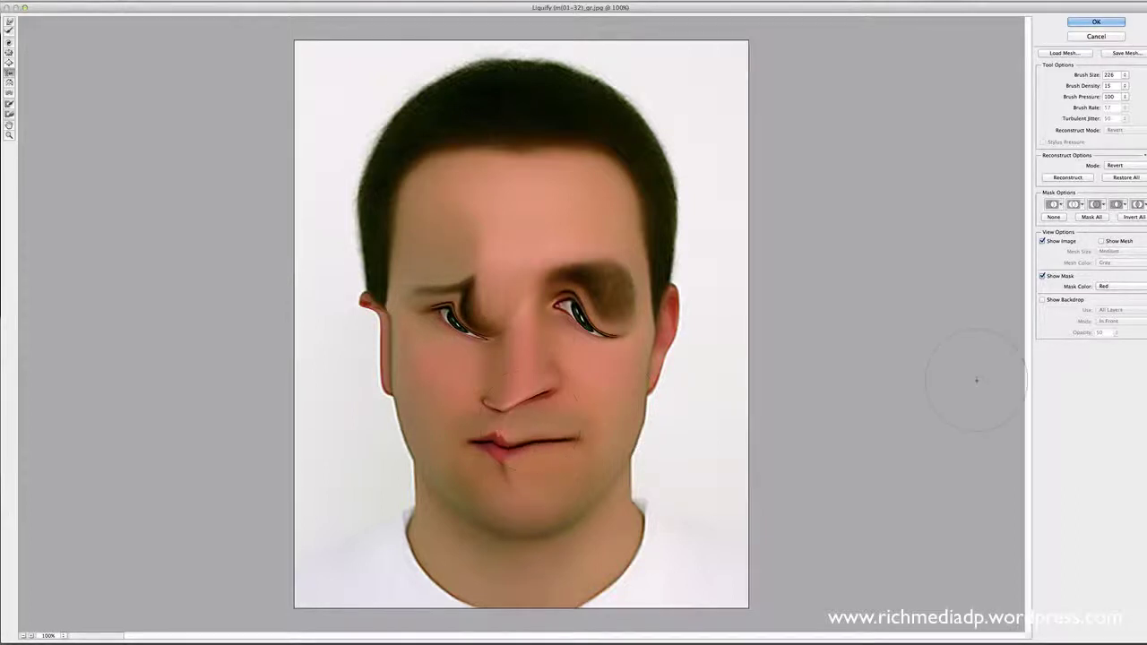
{"action": "left_click", "coordinate": [1125, 177]}
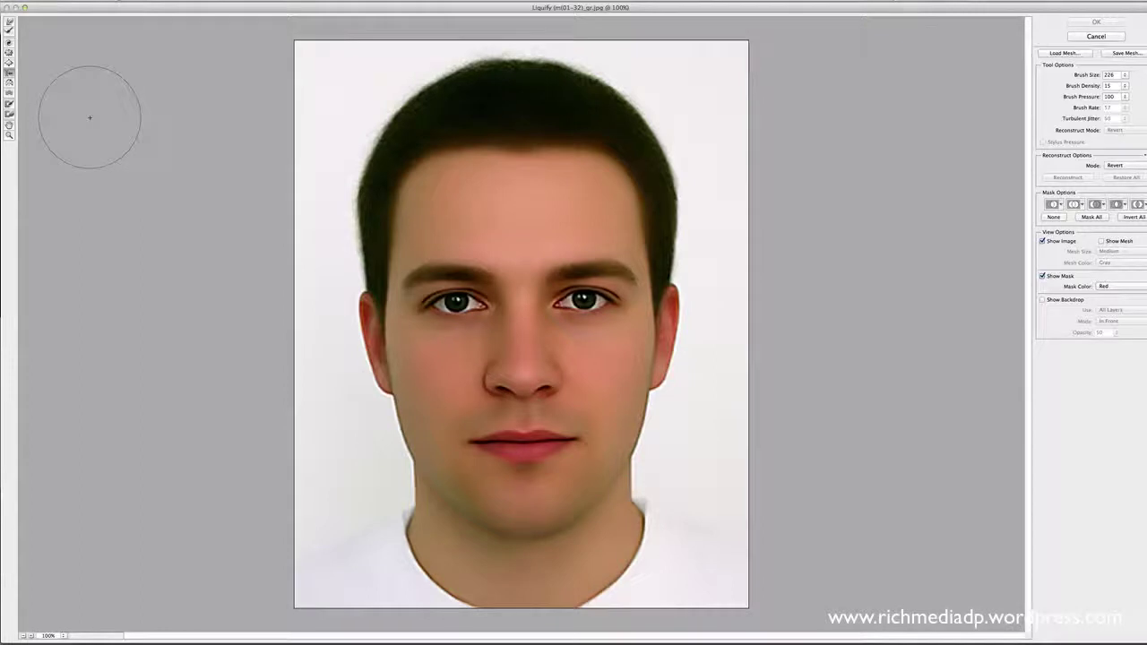
Distort both eyes, the nose and the mouth with the Mirror tool, and restore the whole portrait
{"action": "left_click", "coordinate": [10, 84]}
{"action": "mouse_move", "coordinate": [520, 305]}
{"action": "left_mouse_down"}
{"action": "mouse_move", "coordinate": [506, 301]}
{"action": "mouse_move", "coordinate": [525, 287]}
{"action": "mouse_move", "coordinate": [514, 283]}
{"action": "mouse_move", "coordinate": [519, 291]}
{"action": "mouse_move", "coordinate": [466, 300]}
{"action": "mouse_move", "coordinate": [524, 291]}
{"action": "mouse_move", "coordinate": [470, 294]}
{"action": "mouse_move", "coordinate": [503, 282]}
{"action": "left_mouse_up"}
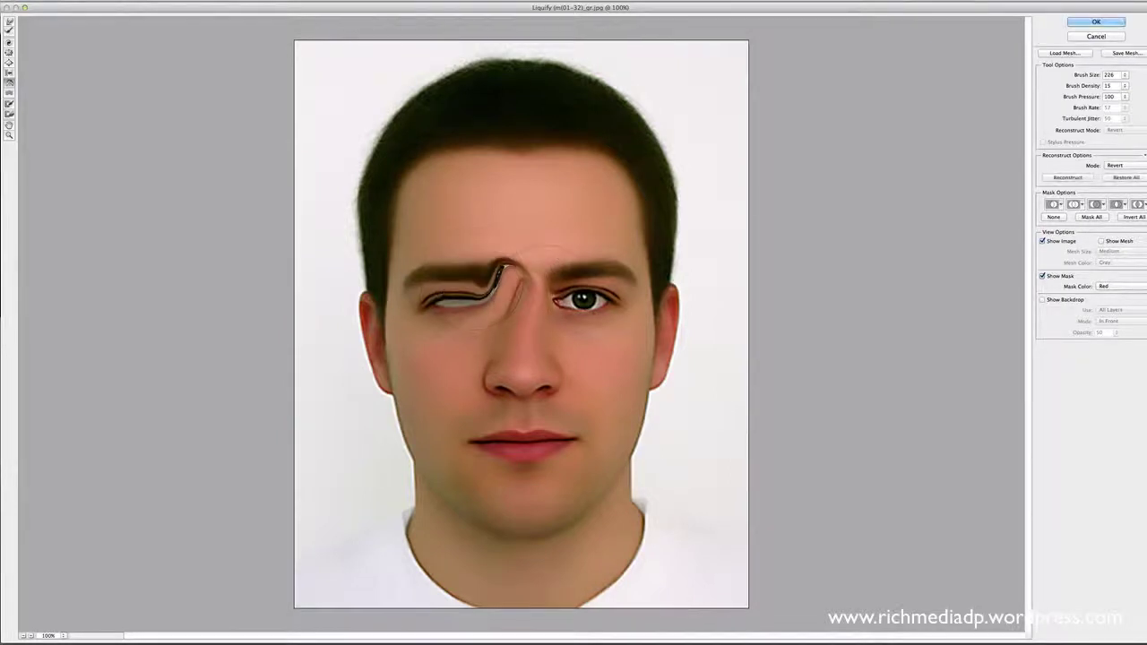
{"action": "mouse_move", "coordinate": [583, 321]}
{"action": "left_mouse_down"}
{"action": "mouse_move", "coordinate": [583, 303]}
{"action": "mouse_move", "coordinate": [603, 301]}
{"action": "mouse_move", "coordinate": [594, 295]}
{"action": "left_mouse_up"}
{"action": "left_click_drag", "start_coordinate": [518, 374], "coordinate": [555, 387]}
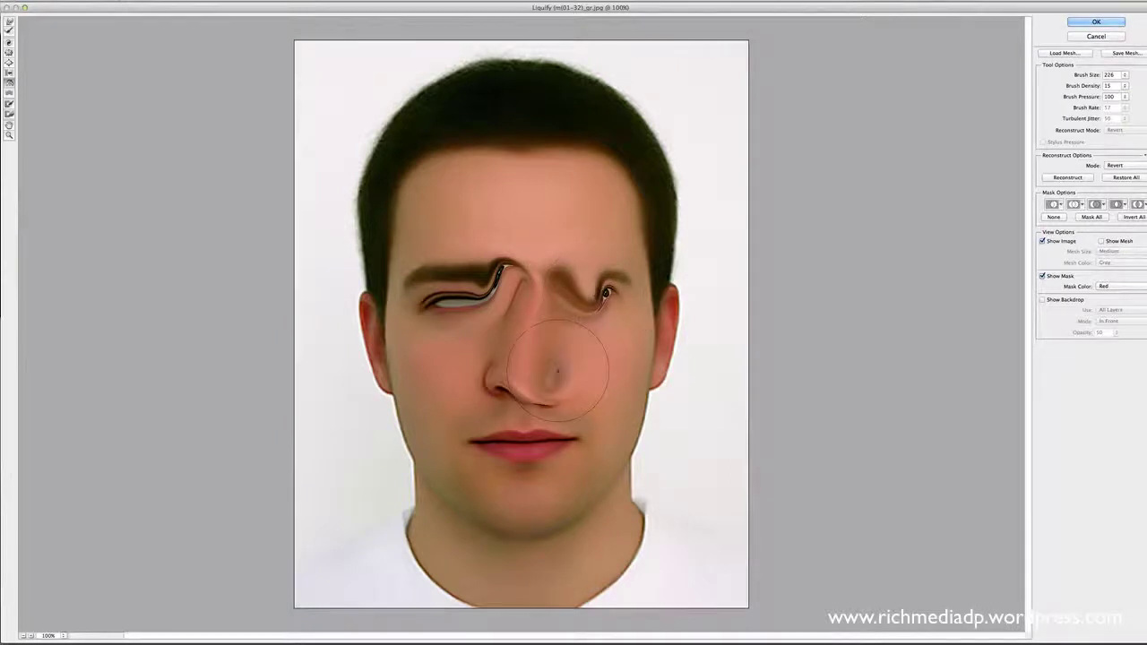
{"action": "left_click_drag", "start_coordinate": [484, 379], "coordinate": [482, 381]}
{"action": "mouse_move", "coordinate": [475, 439]}
{"action": "left_mouse_down"}
{"action": "mouse_move", "coordinate": [492, 423]}
{"action": "mouse_move", "coordinate": [557, 452]}
{"action": "left_mouse_up"}
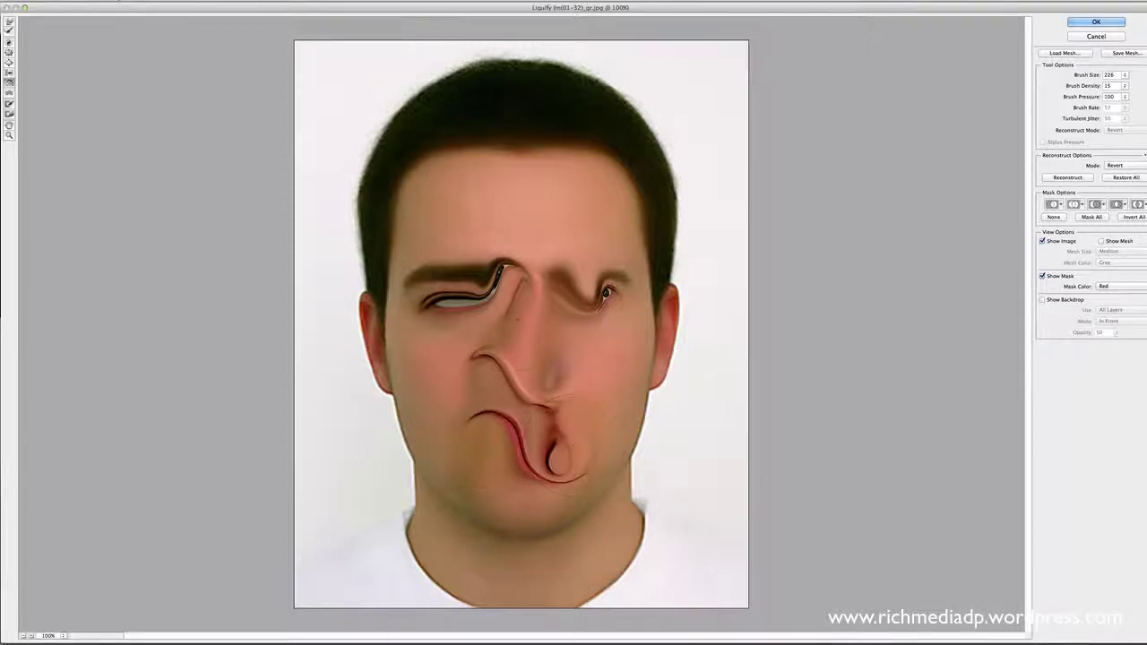
{"action": "left_click_drag", "start_coordinate": [461, 285], "coordinate": [475, 287]}
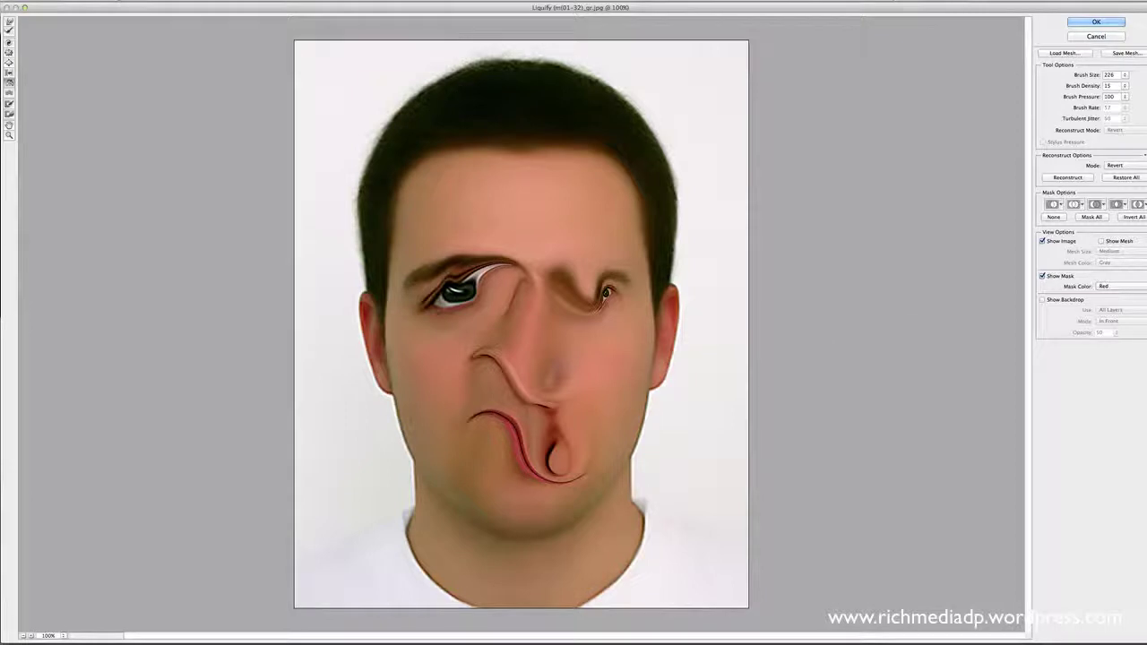
{"action": "left_click", "coordinate": [1129, 179]}
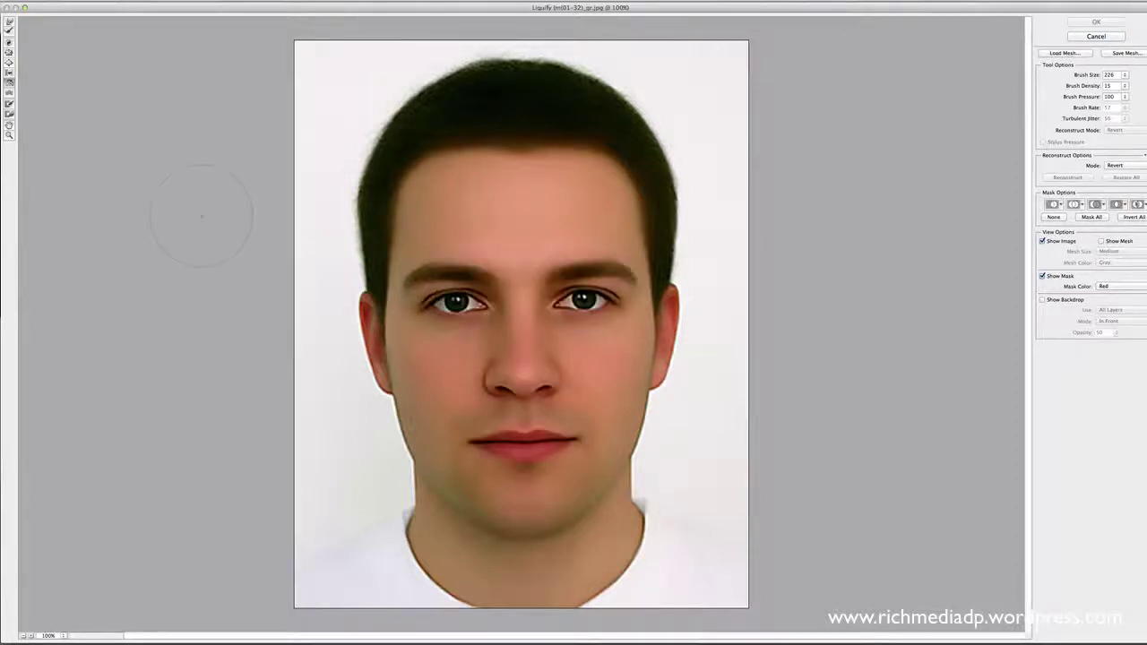
Ripple the forehead, both eyes and the eyebrows with the Turbulence tool
{"action": "left_click", "coordinate": [9, 93]}
{"action": "left_click_drag", "start_coordinate": [473, 217], "coordinate": [489, 199]}
{"action": "left_click_drag", "start_coordinate": [470, 291], "coordinate": [475, 287]}
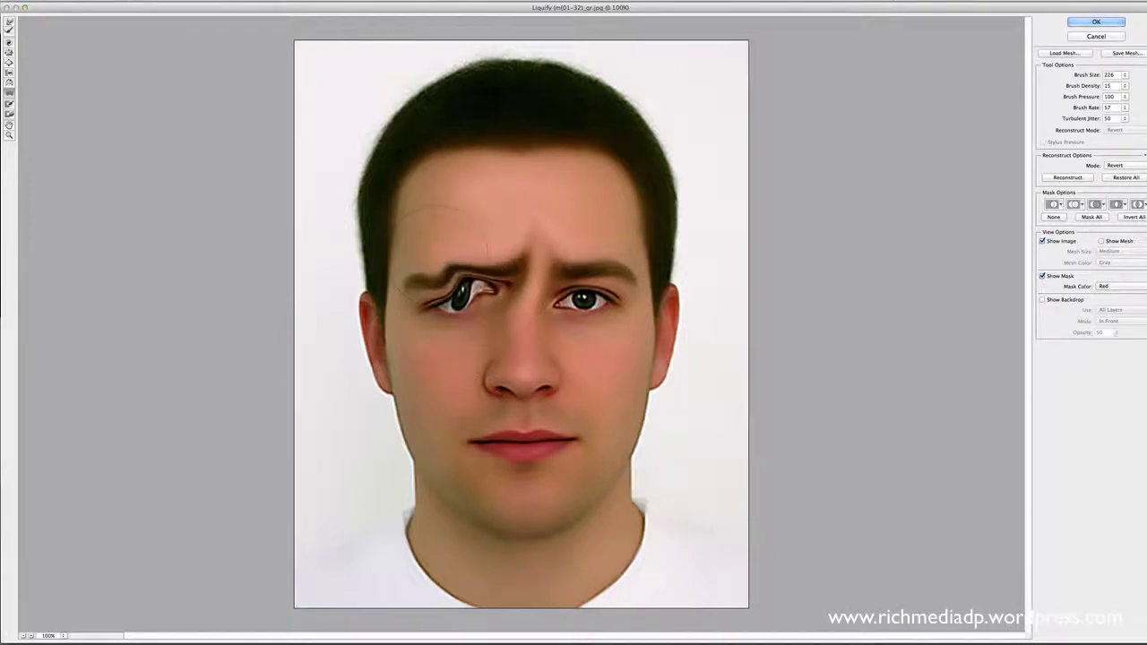
{"action": "left_click_drag", "start_coordinate": [583, 312], "coordinate": [590, 315]}
{"action": "mouse_move", "coordinate": [601, 362]}
{"action": "left_mouse_down"}
{"action": "mouse_move", "coordinate": [592, 323]}
{"action": "mouse_move", "coordinate": [618, 296]}
{"action": "mouse_move", "coordinate": [627, 260]}
{"action": "mouse_move", "coordinate": [576, 220]}
{"action": "left_mouse_up"}
Pull both ears outward and reshape the nose and lower jawline with the Turbulence tool
{"action": "mouse_move", "coordinate": [681, 315]}
{"action": "left_mouse_down"}
{"action": "mouse_move", "coordinate": [702, 348]}
{"action": "mouse_move", "coordinate": [672, 384]}
{"action": "left_mouse_up"}
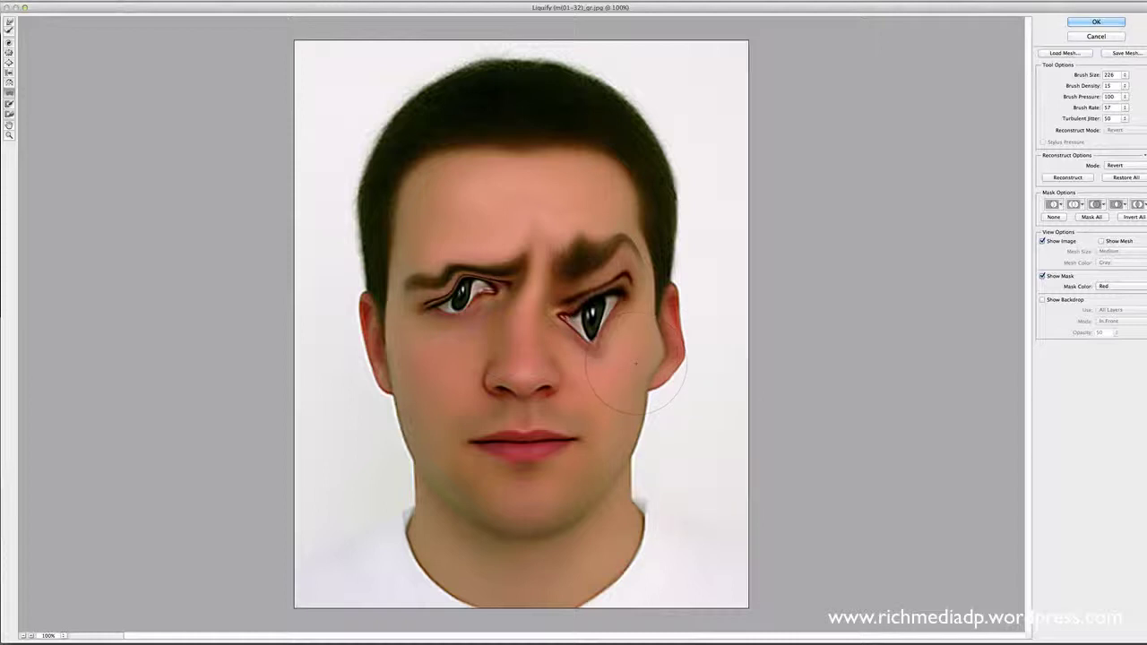
{"action": "mouse_move", "coordinate": [541, 378]}
{"action": "left_mouse_down"}
{"action": "mouse_move", "coordinate": [431, 378]}
{"action": "mouse_move", "coordinate": [466, 367]}
{"action": "left_mouse_up"}
{"action": "mouse_move", "coordinate": [405, 342]}
{"action": "left_mouse_down"}
{"action": "mouse_move", "coordinate": [423, 383]}
{"action": "mouse_move", "coordinate": [405, 355]}
{"action": "mouse_move", "coordinate": [362, 348]}
{"action": "mouse_move", "coordinate": [358, 323]}
{"action": "mouse_move", "coordinate": [331, 303]}
{"action": "left_mouse_up"}
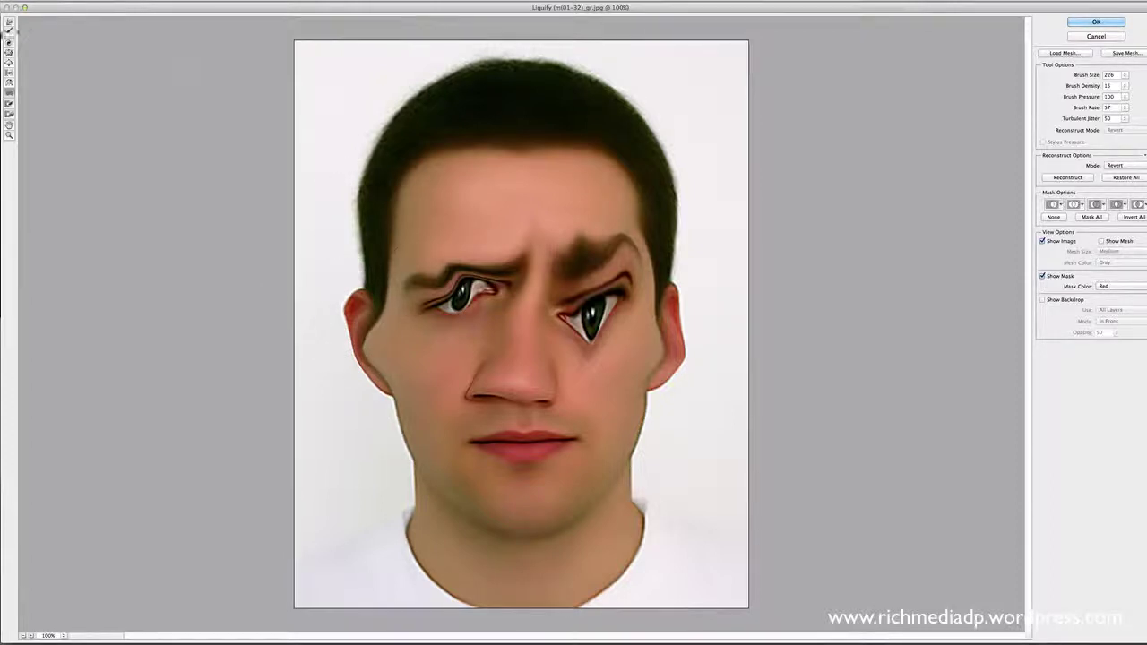
{"action": "left_click", "coordinate": [11, 29]}
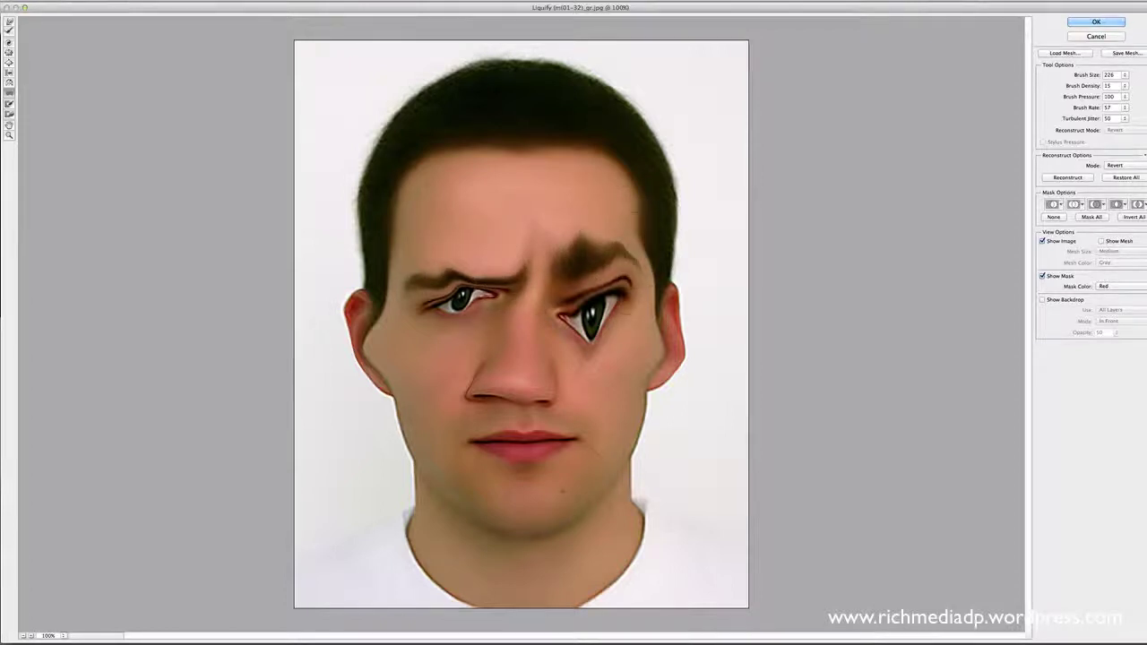
{"action": "left_click_drag", "start_coordinate": [408, 517], "coordinate": [466, 484]}
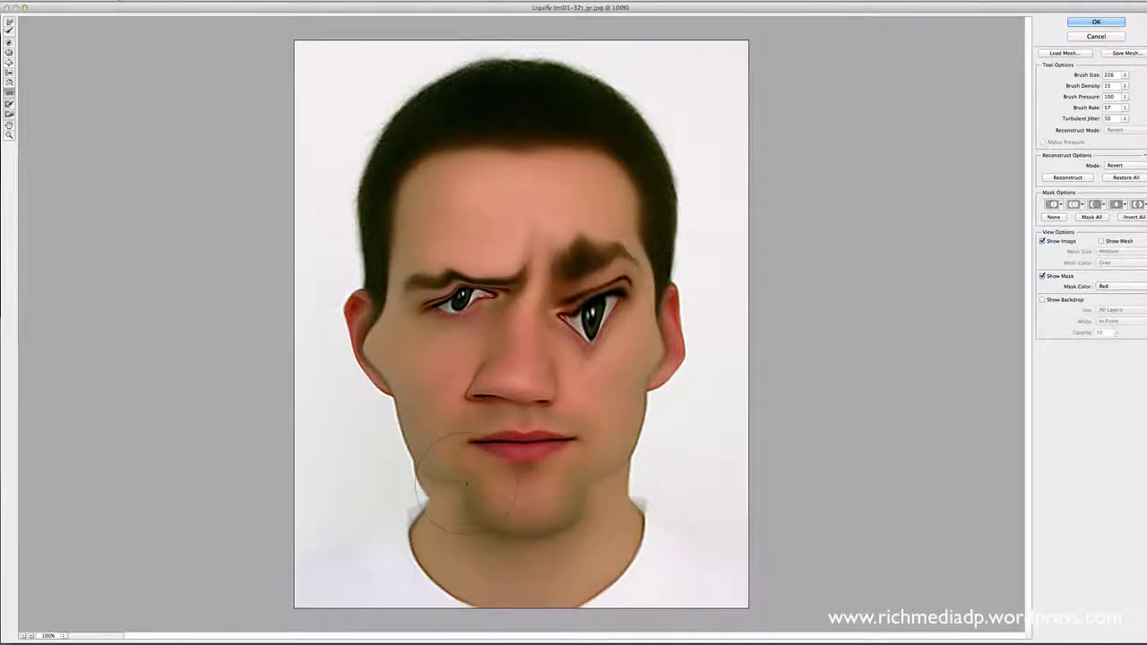
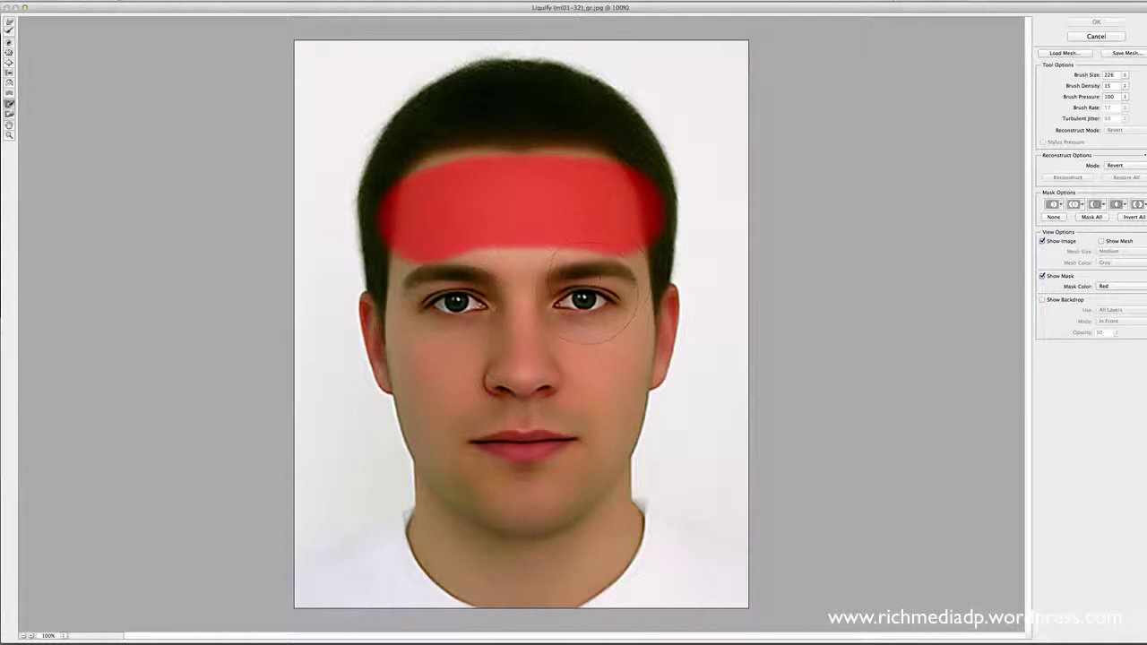
Extend the freeze mask over the eyes, nose, cheeks and hairline of the portrait
{"action": "mouse_move", "coordinate": [587, 294]}
{"action": "left_mouse_down"}
{"action": "mouse_move", "coordinate": [538, 247]}
{"action": "mouse_move", "coordinate": [500, 235]}
{"action": "mouse_move", "coordinate": [538, 309]}
{"action": "mouse_move", "coordinate": [596, 363]}
{"action": "mouse_move", "coordinate": [605, 305]}
{"action": "mouse_move", "coordinate": [498, 318]}
{"action": "mouse_move", "coordinate": [457, 349]}
{"action": "left_mouse_up"}
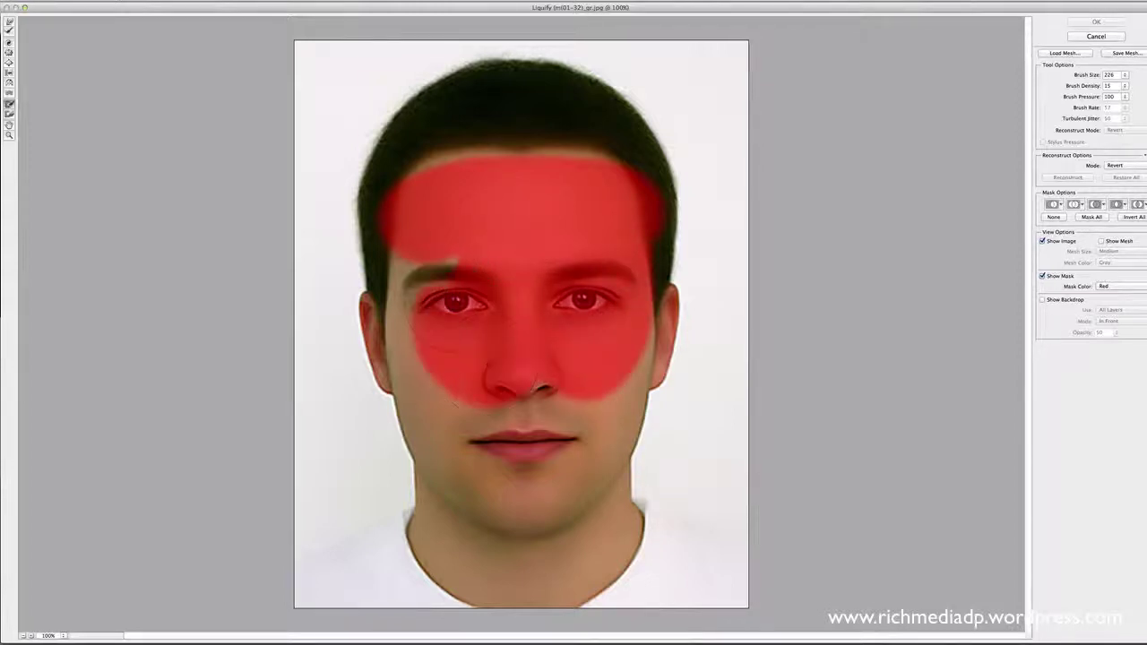
{"action": "mouse_move", "coordinate": [448, 300]}
{"action": "left_mouse_down"}
{"action": "mouse_move", "coordinate": [417, 269]}
{"action": "mouse_move", "coordinate": [400, 300]}
{"action": "mouse_move", "coordinate": [401, 345]}
{"action": "mouse_move", "coordinate": [435, 394]}
{"action": "left_mouse_up"}
{"action": "mouse_move", "coordinate": [591, 345]}
{"action": "left_mouse_down"}
{"action": "mouse_move", "coordinate": [599, 354]}
{"action": "mouse_move", "coordinate": [583, 363]}
{"action": "mouse_move", "coordinate": [539, 366]}
{"action": "left_mouse_up"}
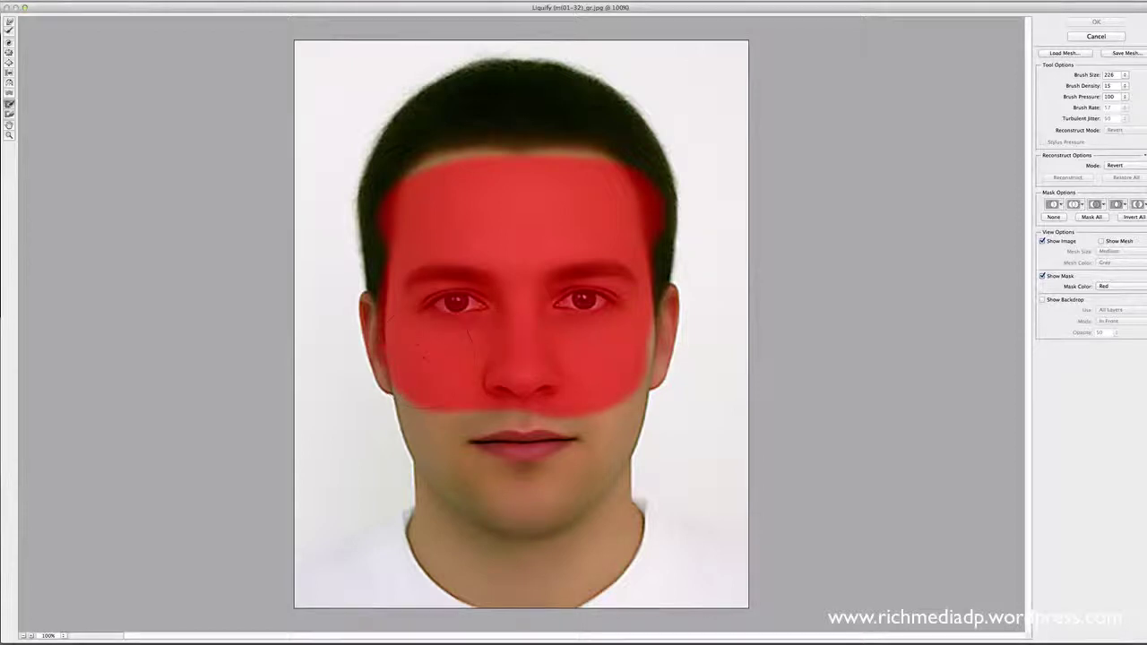
{"action": "mouse_move", "coordinate": [416, 148]}
{"action": "left_mouse_down"}
{"action": "mouse_move", "coordinate": [448, 136]}
{"action": "mouse_move", "coordinate": [627, 144]}
{"action": "left_mouse_up"}
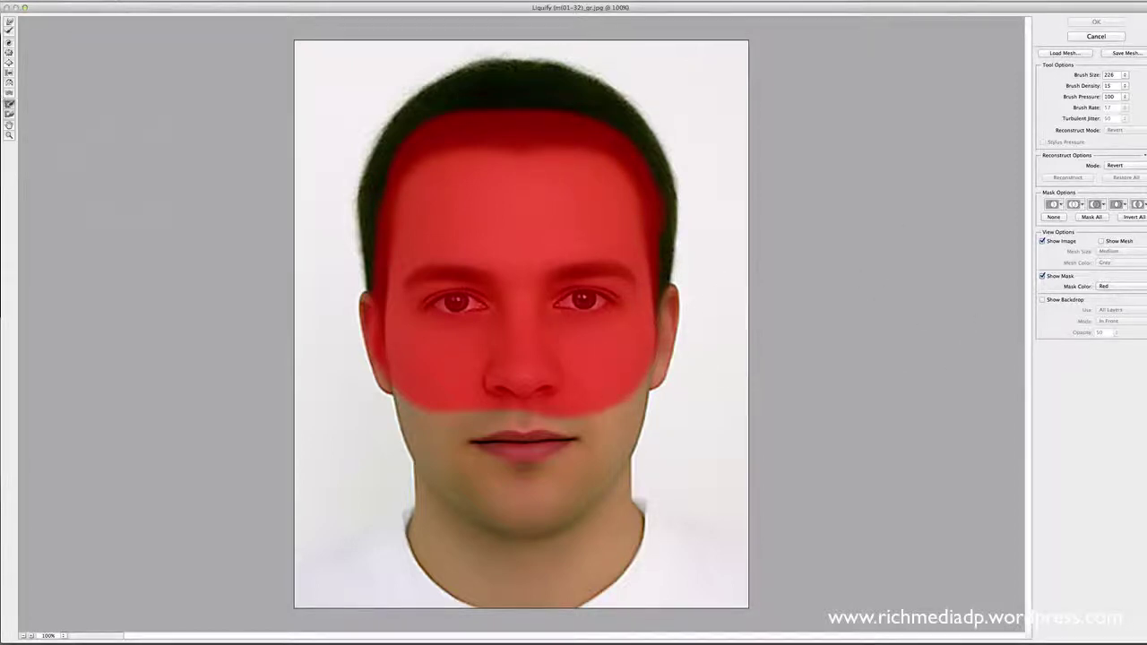
Warp the unfrozen mouth and the hair at the upper side of the head with the Forward Warp tool
{"action": "left_click", "coordinate": [9, 21]}
{"action": "left_click_drag", "start_coordinate": [529, 484], "coordinate": [493, 426]}
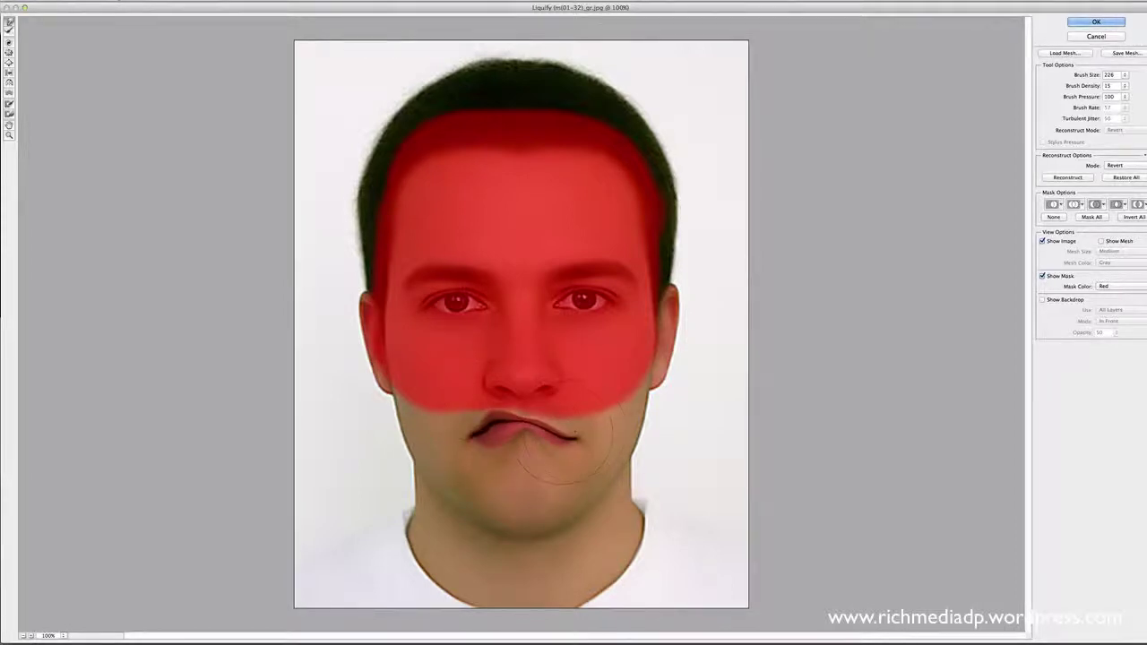
{"action": "mouse_move", "coordinate": [609, 431]}
{"action": "left_mouse_down"}
{"action": "mouse_move", "coordinate": [565, 411]}
{"action": "mouse_move", "coordinate": [533, 414]}
{"action": "left_mouse_up"}
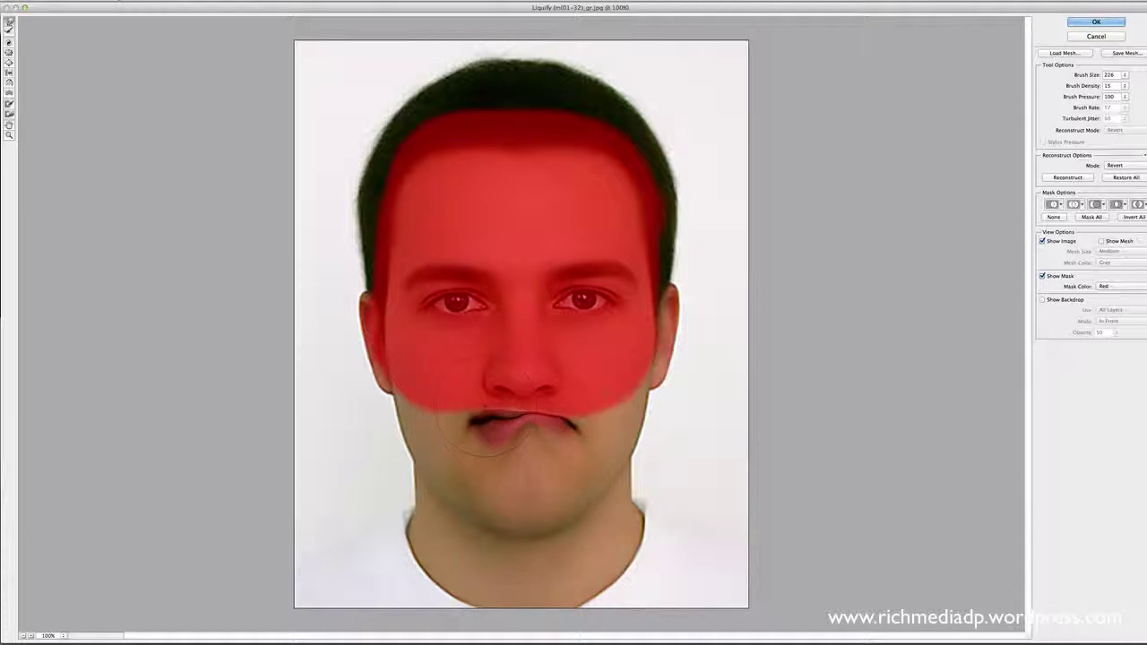
{"action": "left_click_drag", "start_coordinate": [466, 437], "coordinate": [488, 448]}
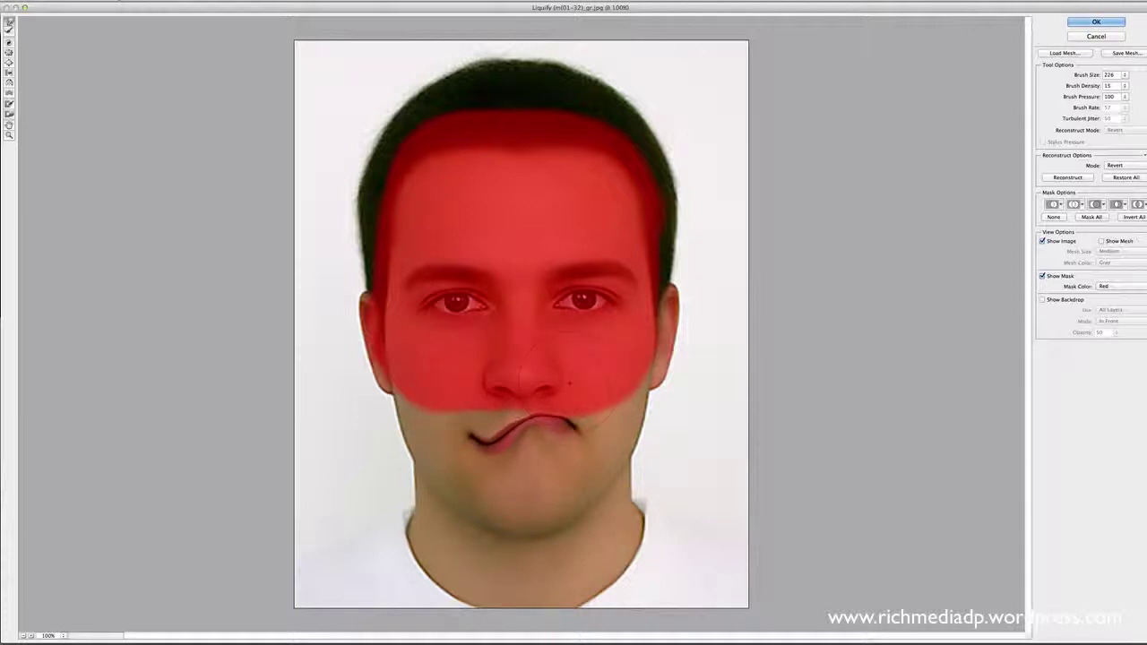
{"action": "left_click_drag", "start_coordinate": [569, 382], "coordinate": [535, 410]}
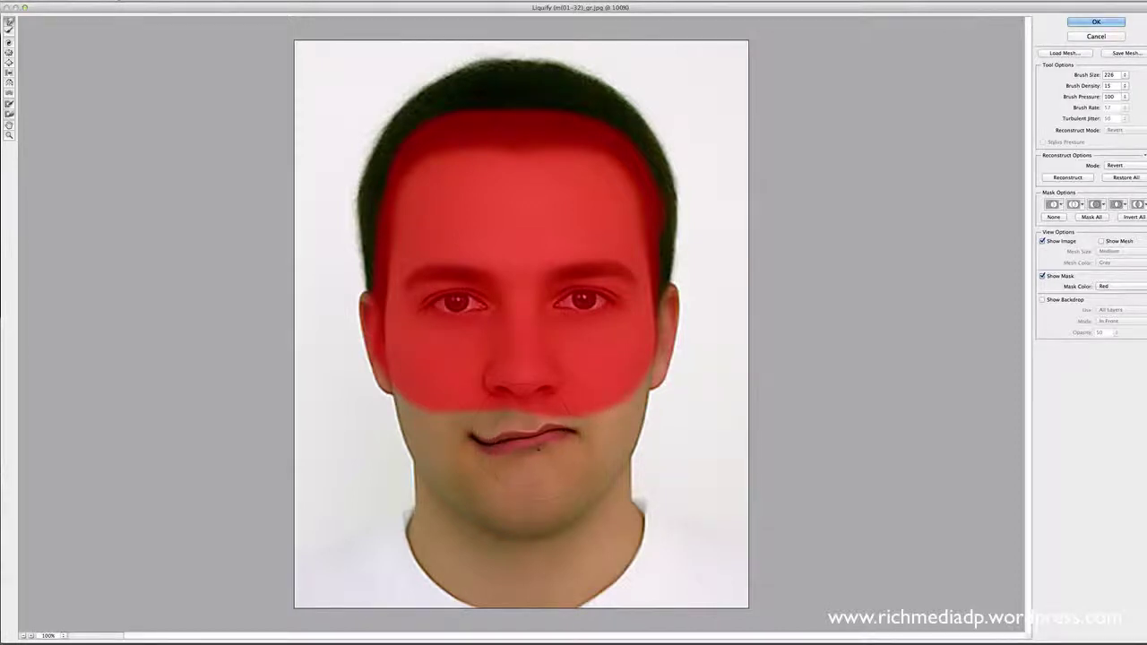
{"action": "mouse_move", "coordinate": [509, 457]}
{"action": "left_mouse_down"}
{"action": "mouse_move", "coordinate": [493, 418]}
{"action": "mouse_move", "coordinate": [542, 423]}
{"action": "left_mouse_up"}
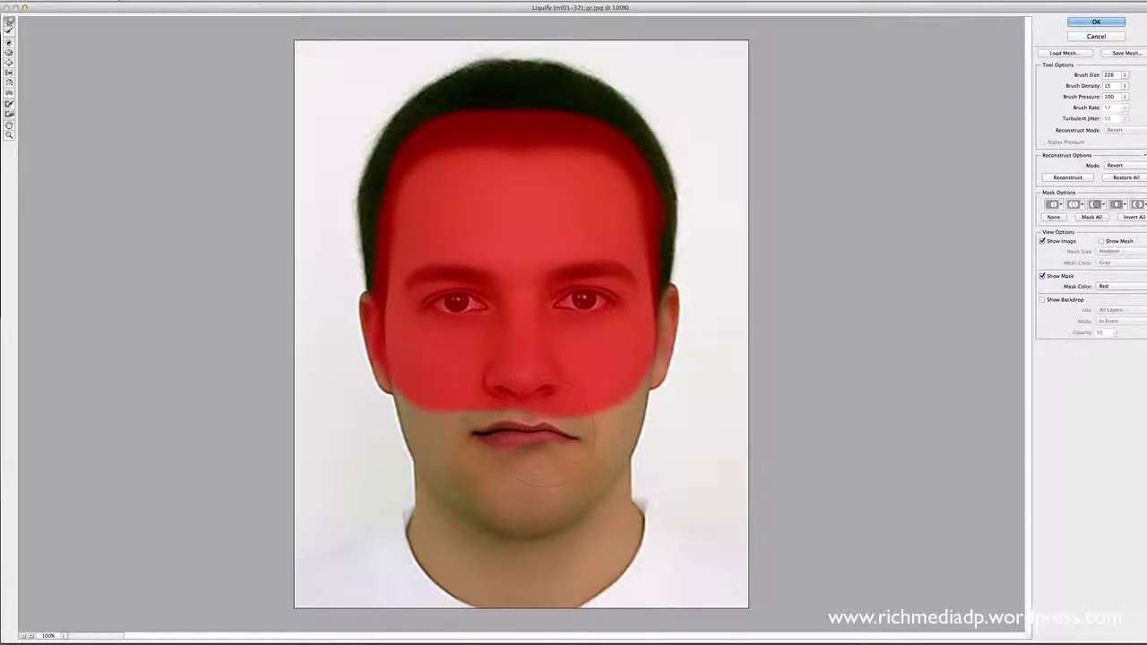
{"action": "mouse_move", "coordinate": [571, 423]}
{"action": "left_mouse_down"}
{"action": "mouse_move", "coordinate": [544, 453]}
{"action": "mouse_move", "coordinate": [578, 422]}
{"action": "left_mouse_up"}
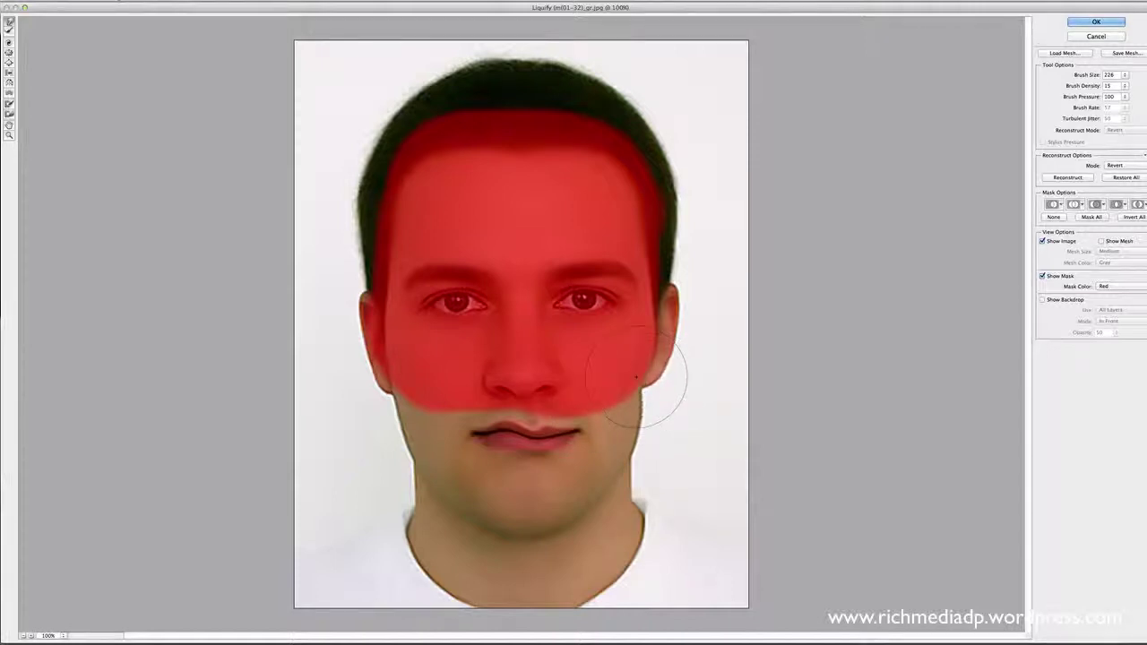
{"action": "mouse_move", "coordinate": [598, 111]}
{"action": "left_mouse_down"}
{"action": "mouse_move", "coordinate": [687, 82]}
{"action": "mouse_move", "coordinate": [679, 125]}
{"action": "mouse_move", "coordinate": [699, 154]}
{"action": "mouse_move", "coordinate": [667, 103]}
{"action": "mouse_move", "coordinate": [619, 135]}
{"action": "left_mouse_up"}
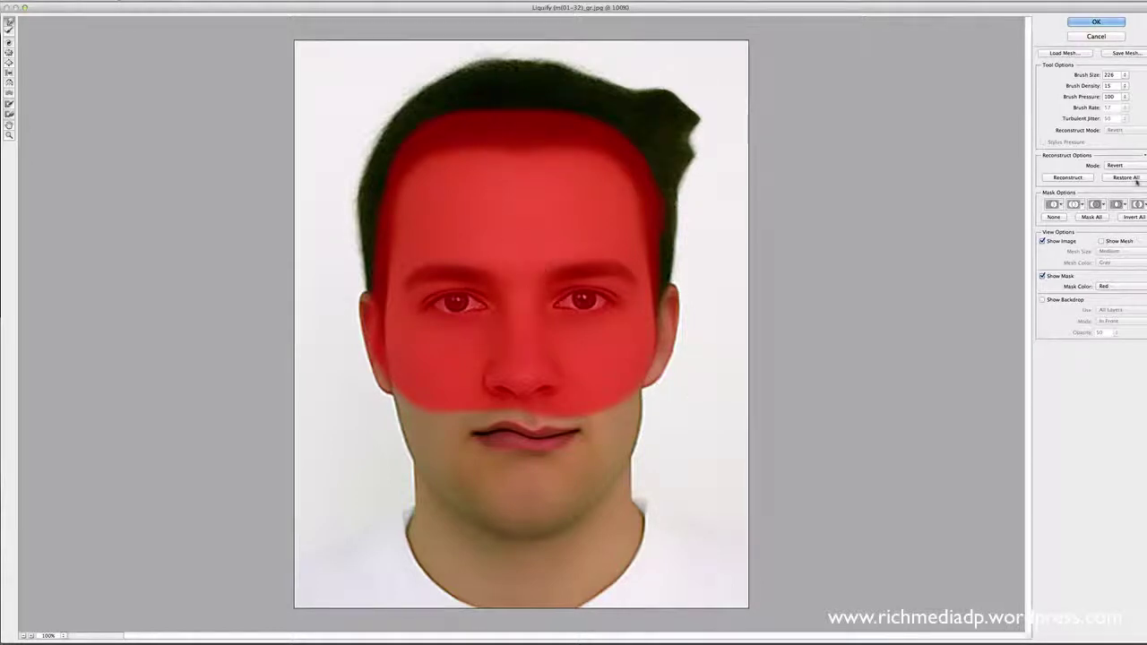
Restore the whole portrait and clear the entire freeze mask
{"action": "left_click", "coordinate": [1134, 178]}
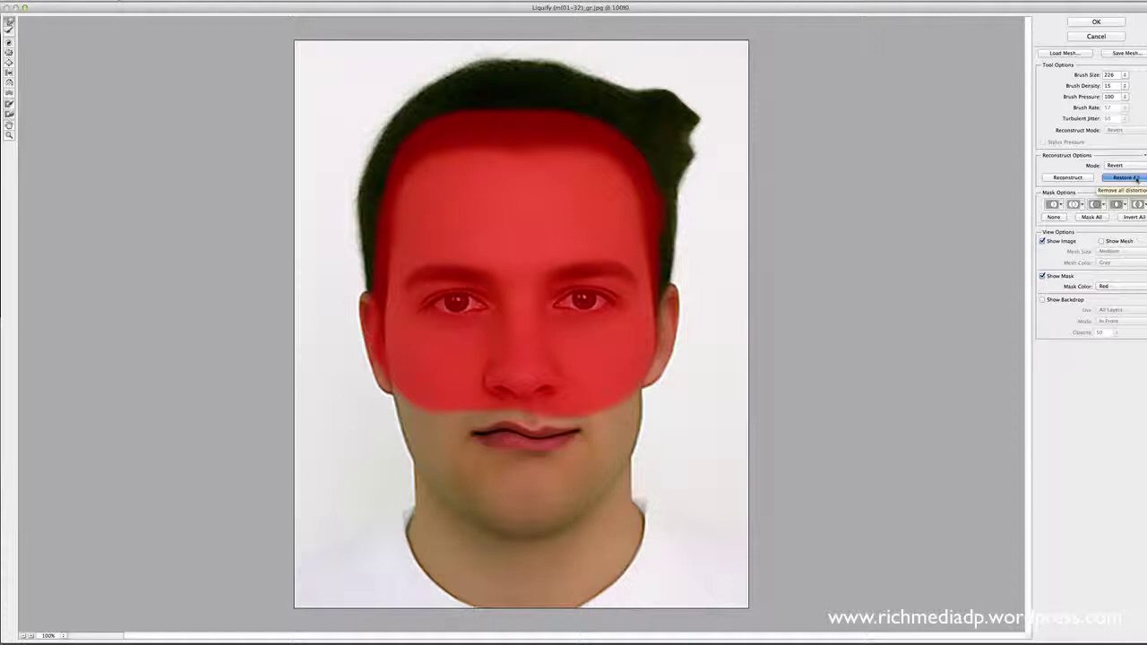
{"action": "left_click", "coordinate": [1056, 218]}
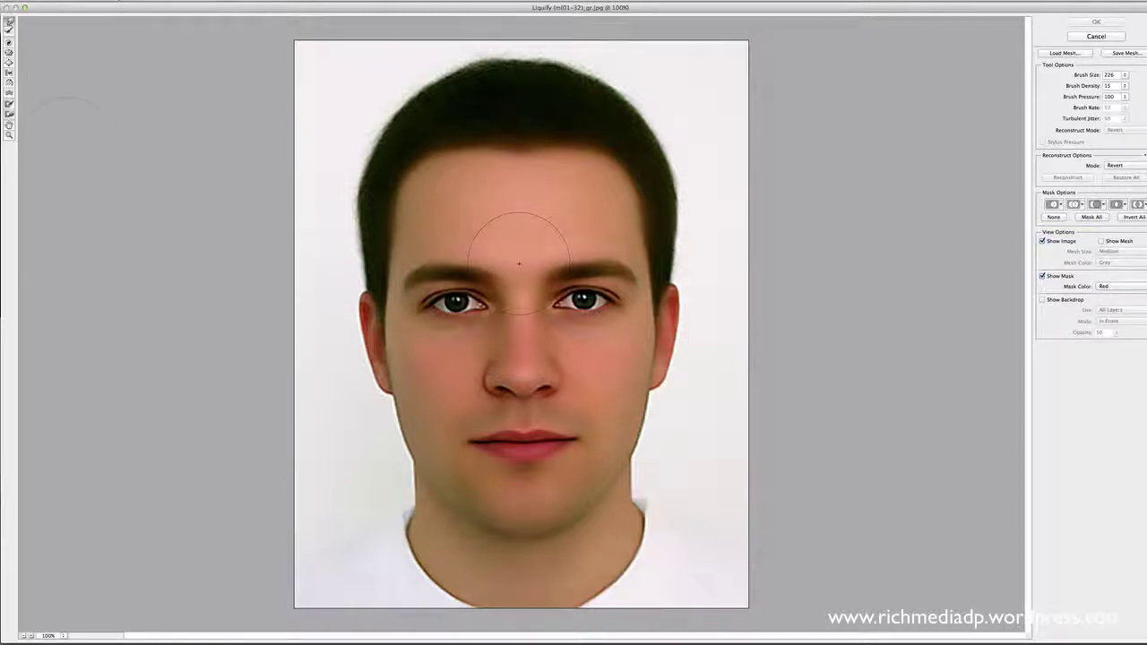
Paint a small freeze mask between the eyebrows and erase it with the Thaw Mask tool
{"action": "left_click", "coordinate": [9, 104]}
{"action": "mouse_move", "coordinate": [507, 256]}
{"action": "left_mouse_down"}
{"action": "mouse_move", "coordinate": [474, 298]}
{"action": "mouse_move", "coordinate": [451, 300]}
{"action": "mouse_move", "coordinate": [470, 333]}
{"action": "mouse_move", "coordinate": [558, 358]}
{"action": "mouse_move", "coordinate": [530, 301]}
{"action": "mouse_move", "coordinate": [580, 280]}
{"action": "mouse_move", "coordinate": [580, 260]}
{"action": "mouse_move", "coordinate": [536, 202]}
{"action": "mouse_move", "coordinate": [433, 231]}
{"action": "mouse_move", "coordinate": [437, 286]}
{"action": "mouse_move", "coordinate": [506, 267]}
{"action": "left_mouse_up"}
{"action": "left_click", "coordinate": [9, 114]}
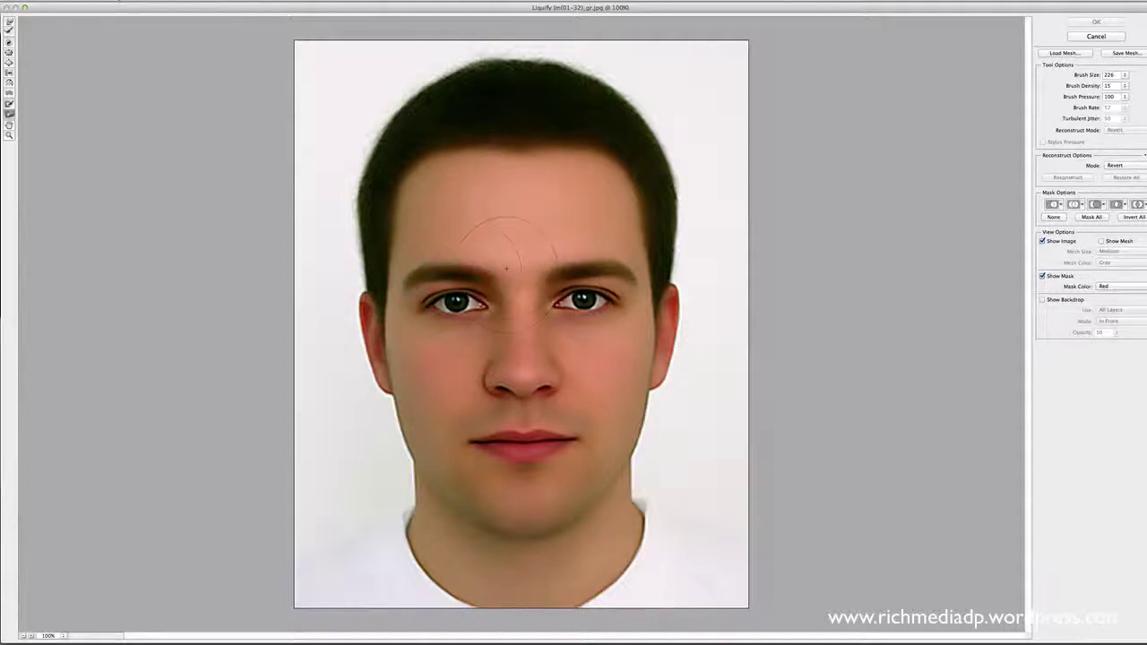